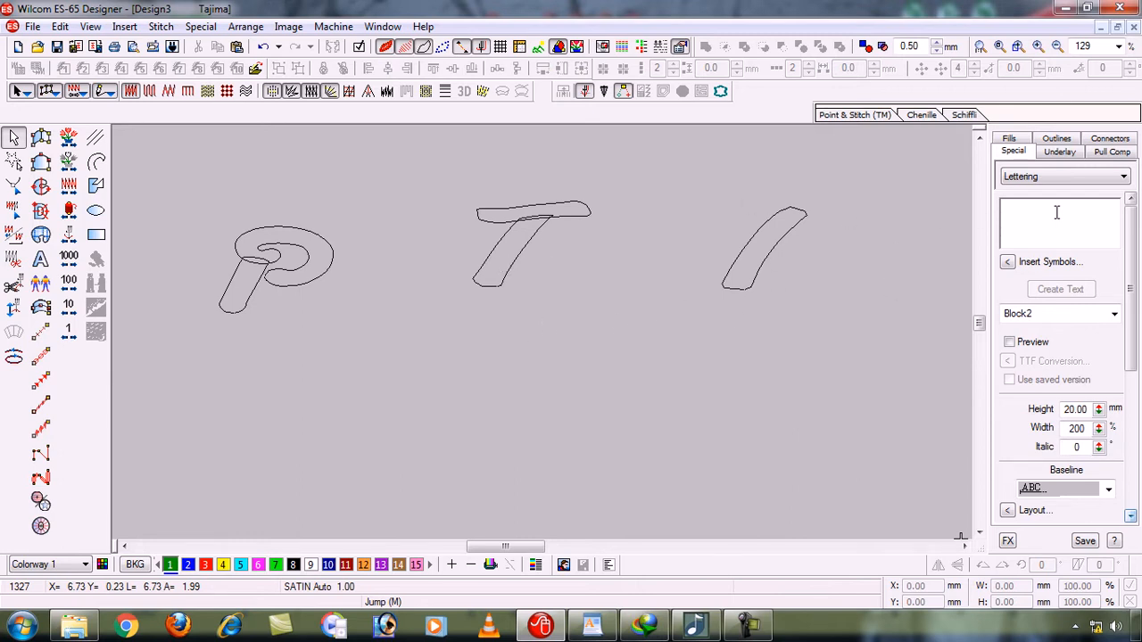
Create a lettering object with the text "PTI" in the Block2 font and place it below the three separate letters
{"action": "type", "text": "PTI"}
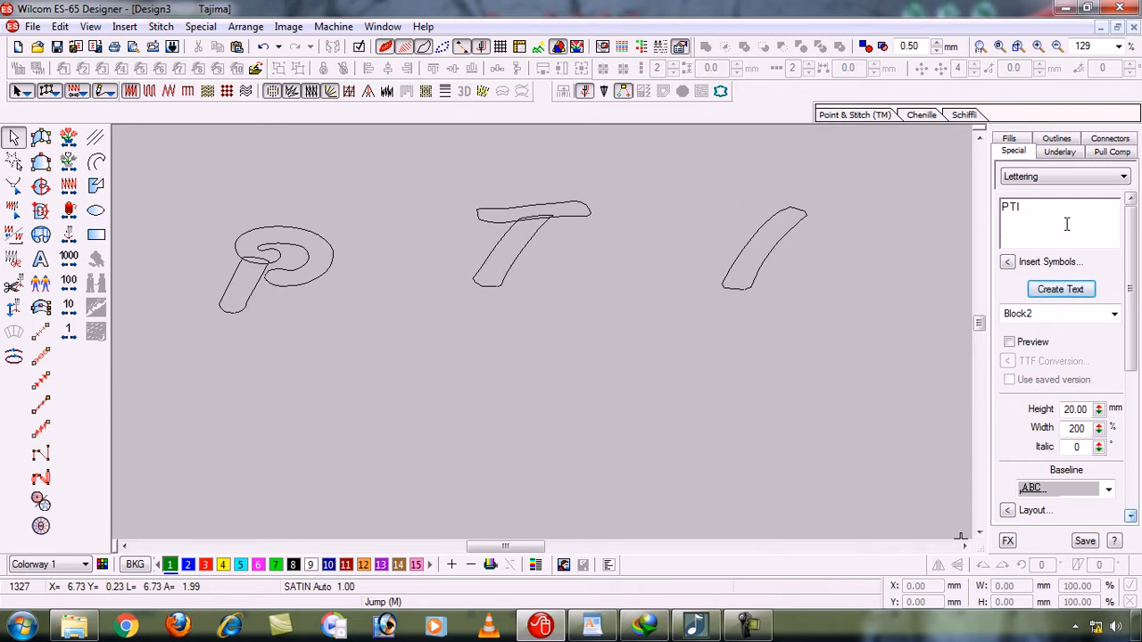
{"action": "left_click", "coordinate": [1060, 292]}
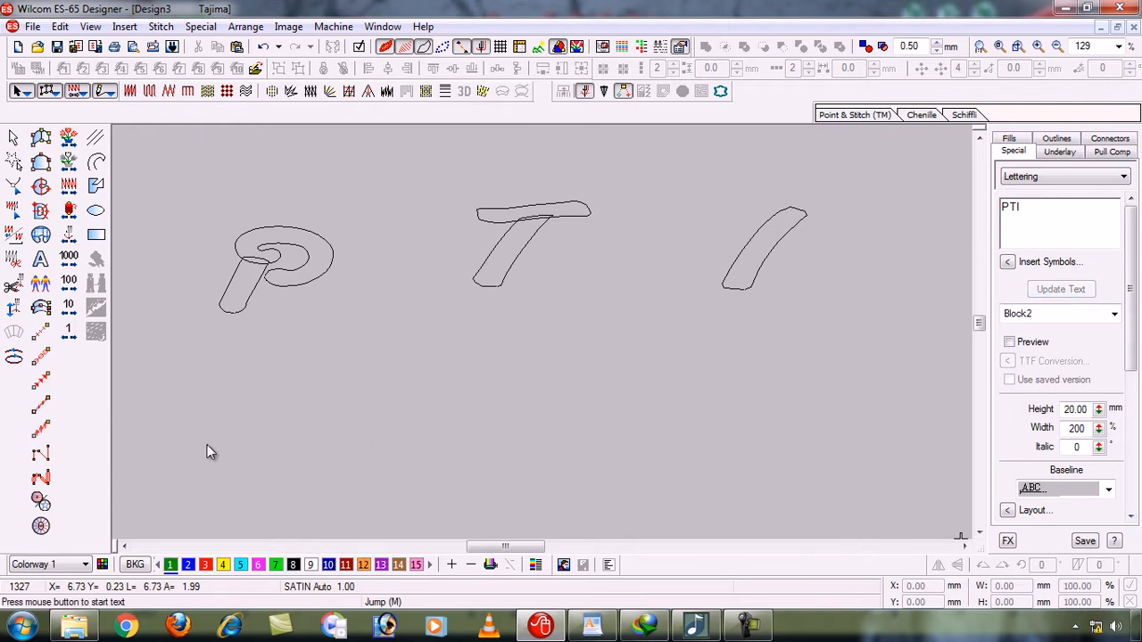
{"action": "left_click", "coordinate": [245, 446]}
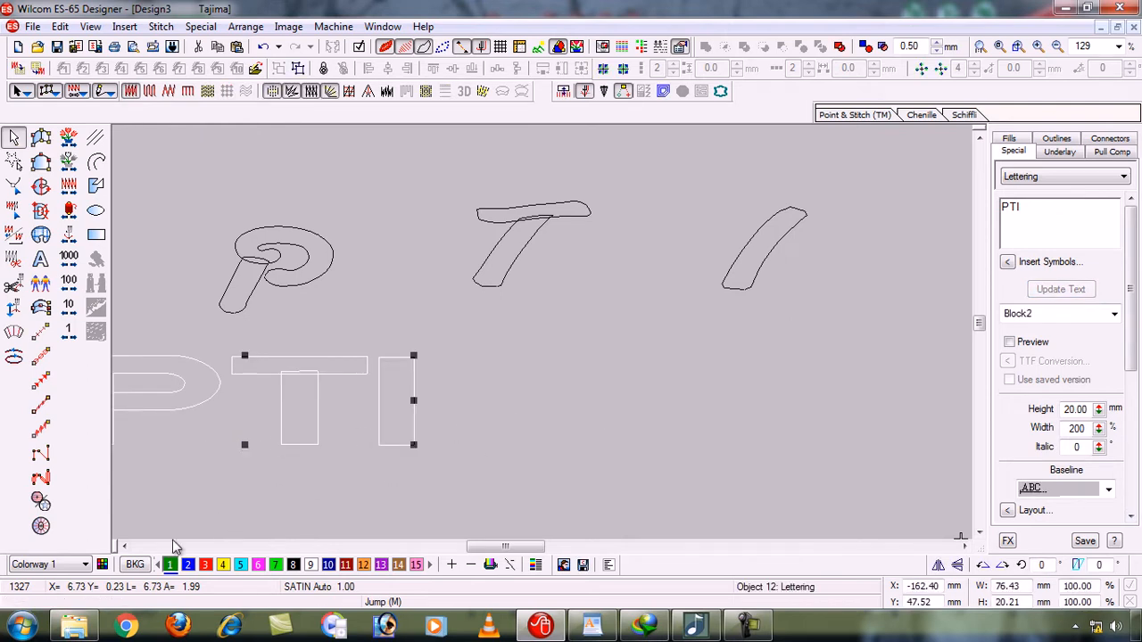
{"action": "left_click", "coordinate": [124, 547]}
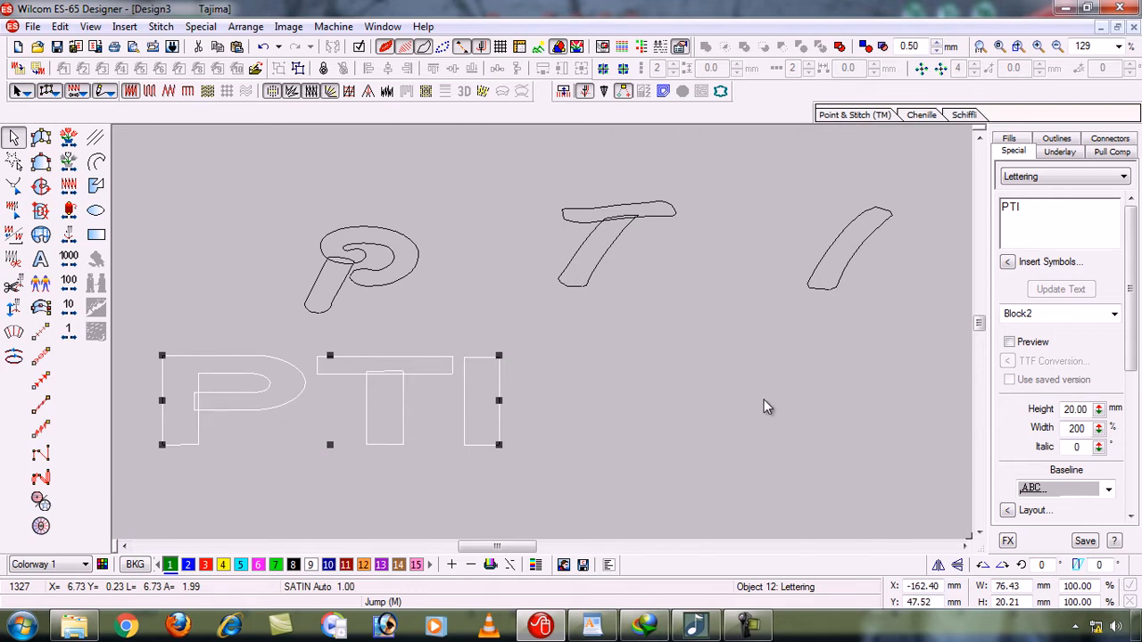
Try the Dauphin and Algerian fonts on the PTI lettering below the separate letters
{"action": "left_click", "coordinate": [1096, 323]}
{"action": "left_click", "coordinate": [1095, 325]}
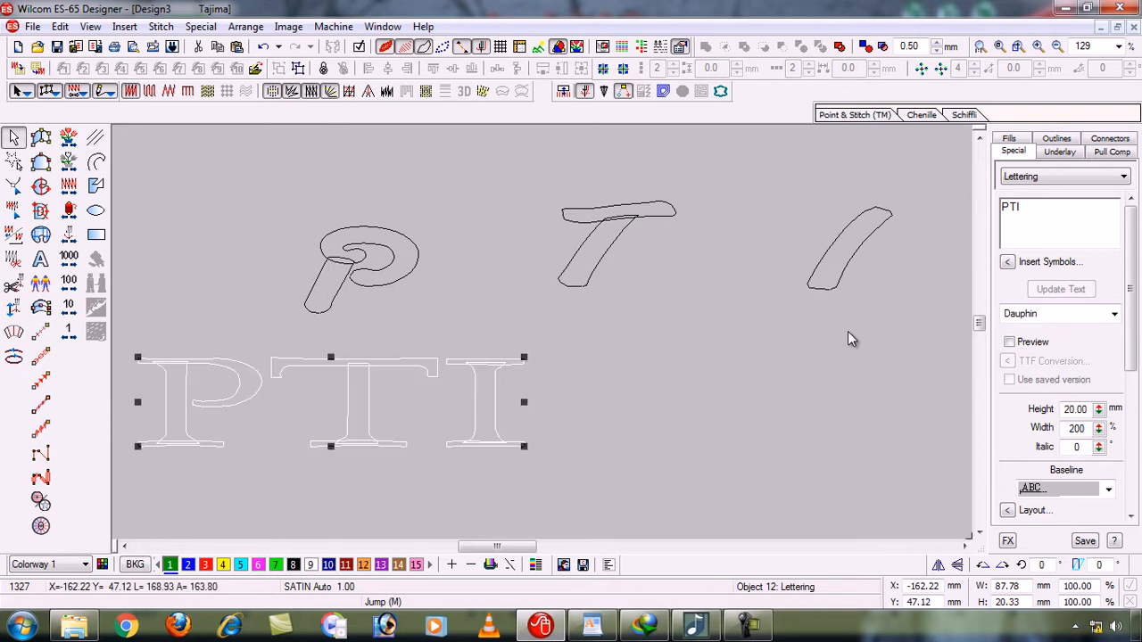
{"action": "left_click", "coordinate": [1106, 313]}
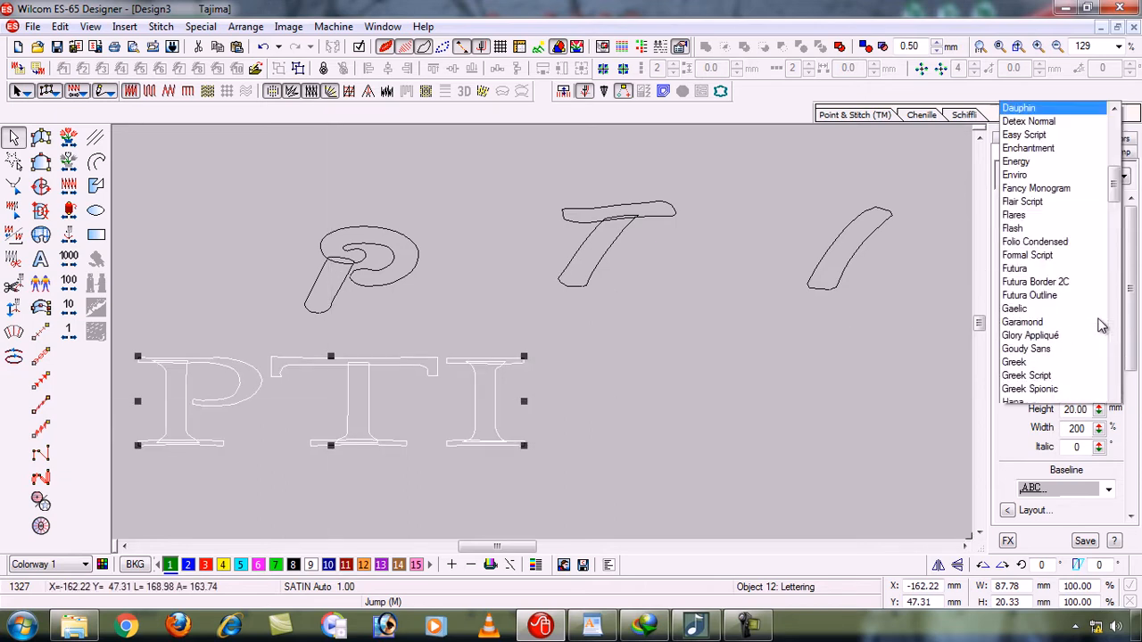
{"action": "left_click_drag", "start_coordinate": [1115, 89], "coordinate": [1115, 35]}
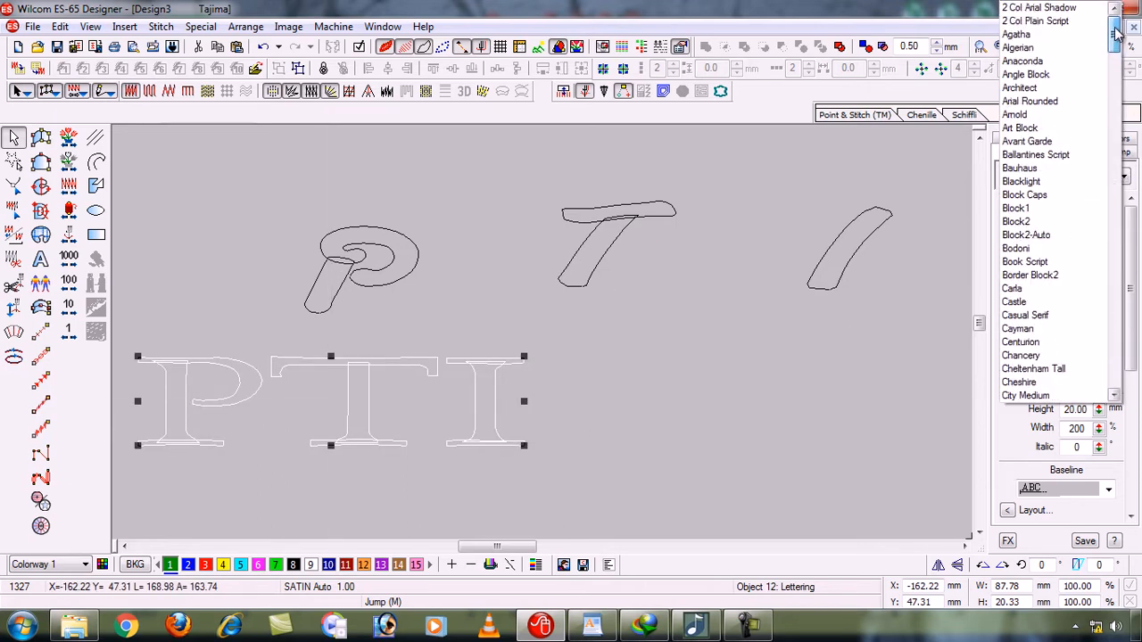
{"action": "left_click", "coordinate": [1026, 48]}
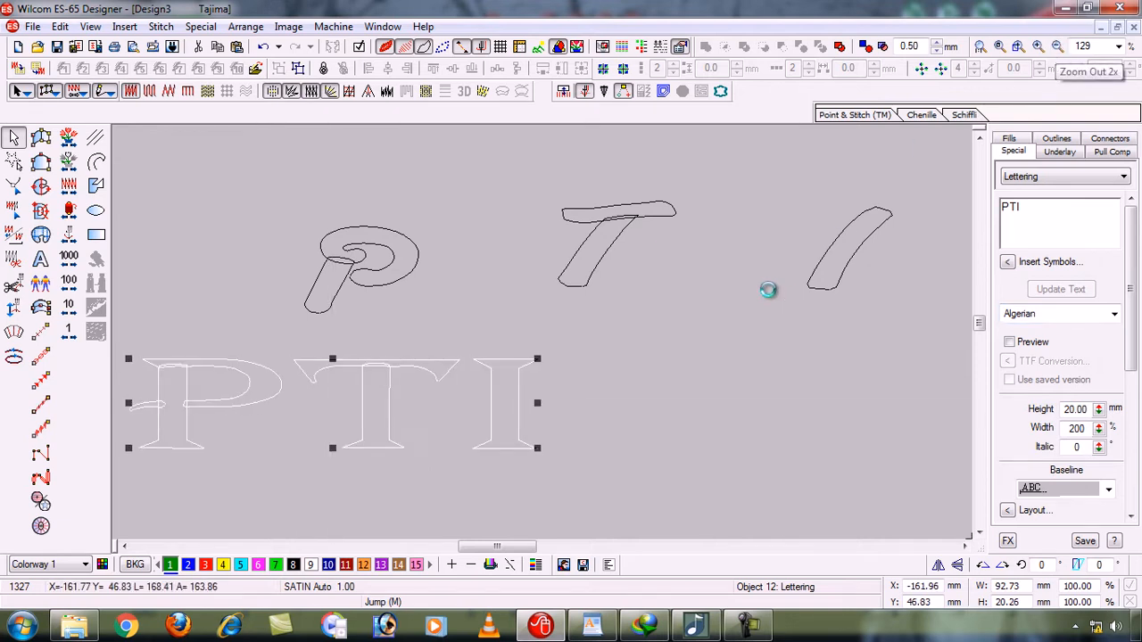
{"action": "left_click", "coordinate": [686, 386]}
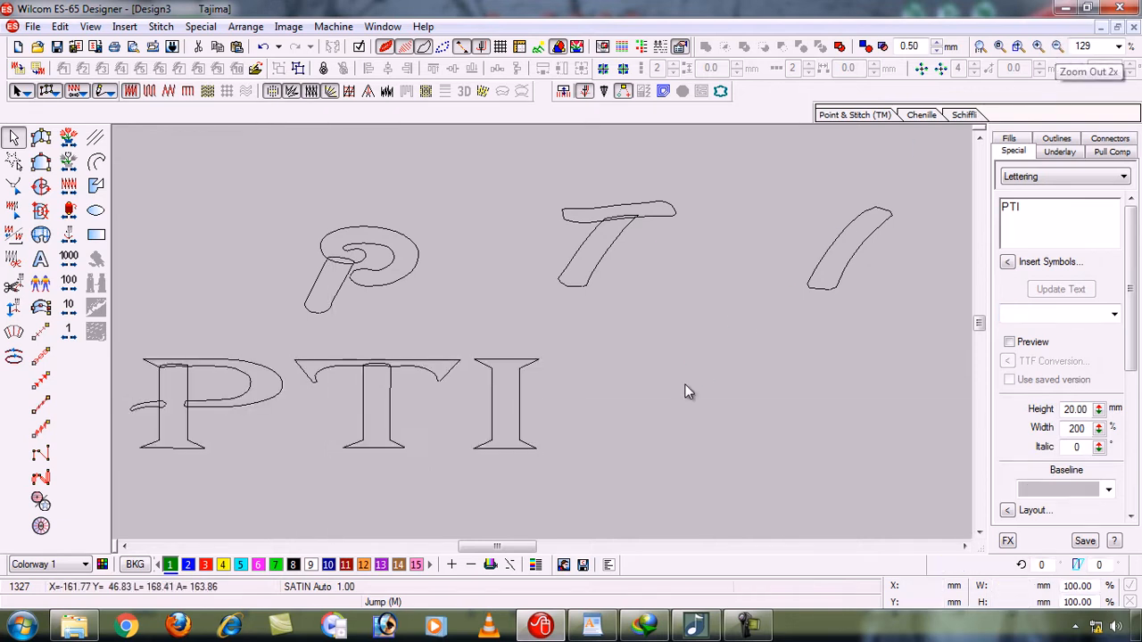
Reselect the PTI lettering and try the Chancery and Agatha fonts on it
{"action": "left_click", "coordinate": [200, 361]}
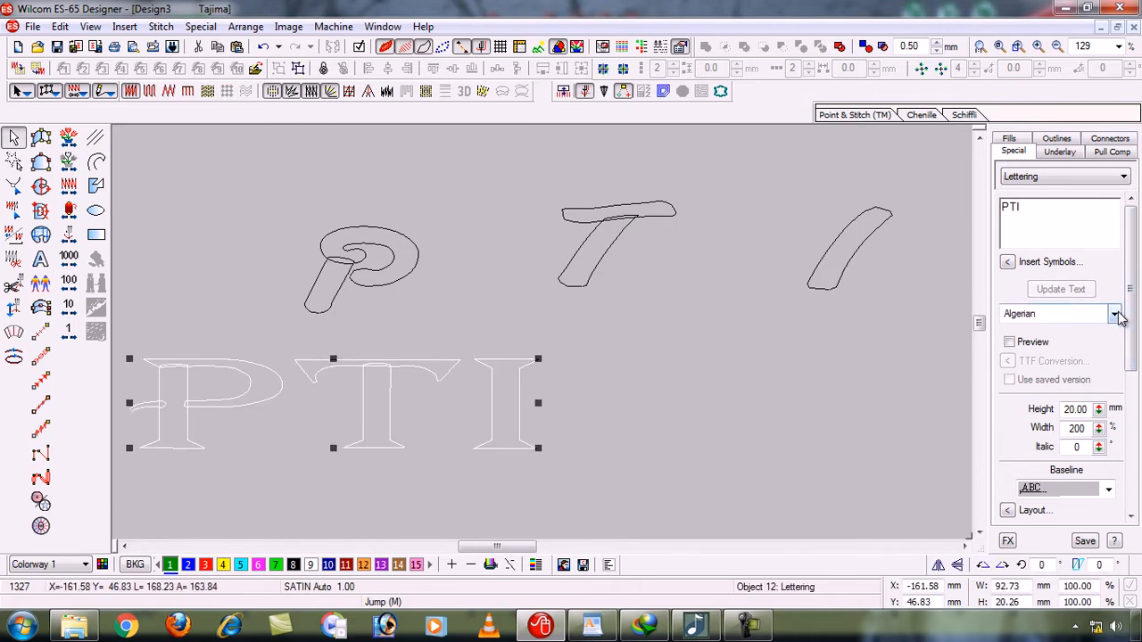
{"action": "left_click", "coordinate": [1037, 237]}
{"action": "left_click", "coordinate": [1069, 314]}
{"action": "left_click", "coordinate": [1071, 315]}
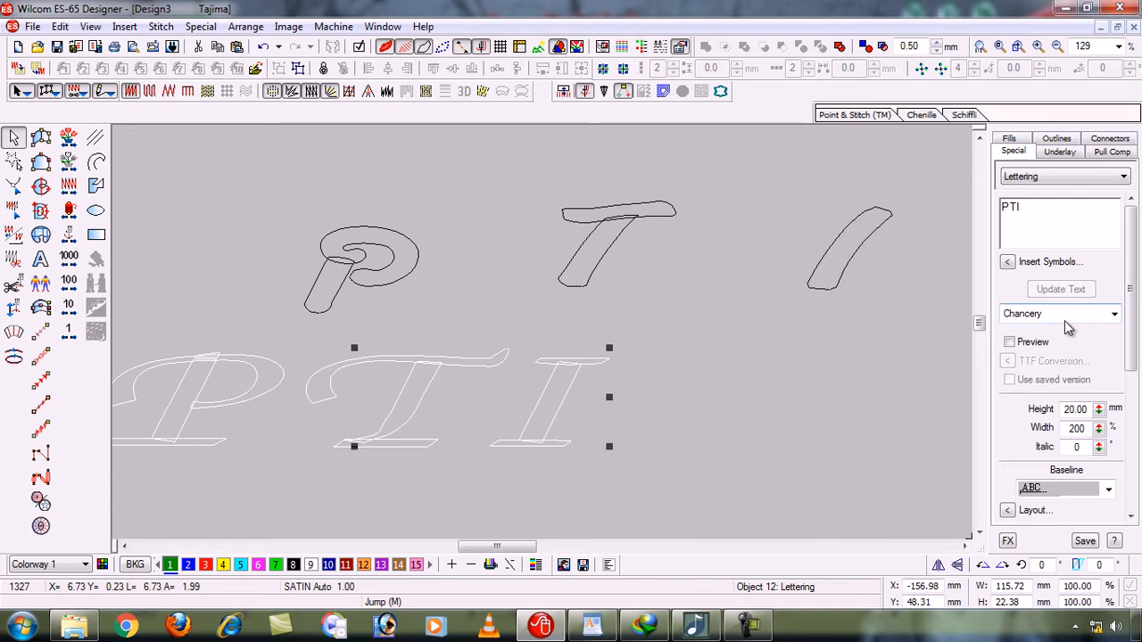
{"action": "left_click", "coordinate": [1067, 314]}
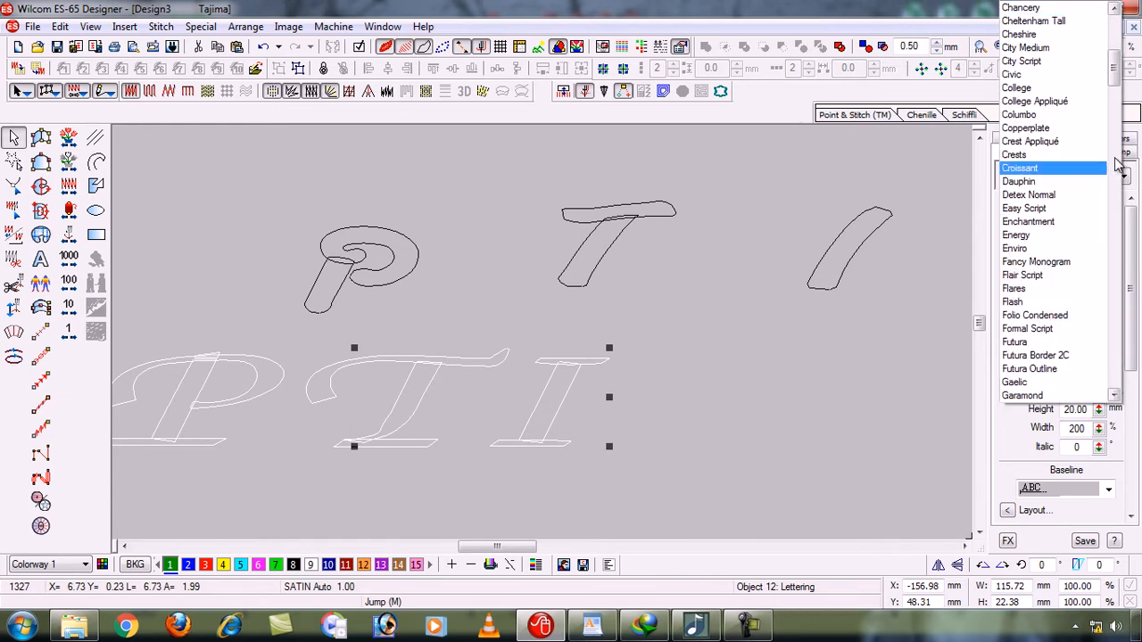
{"action": "left_click_drag", "start_coordinate": [1117, 71], "coordinate": [1116, 40]}
{"action": "left_click", "coordinate": [1097, 36]}
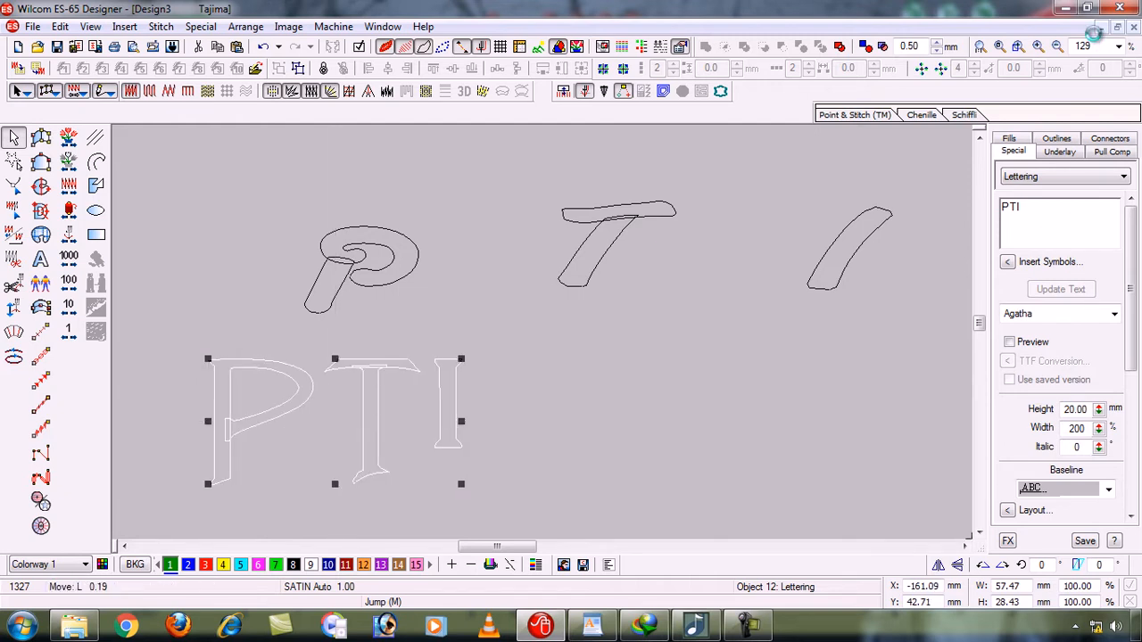
Try the Futura Border 2C font on the PTI lettering
{"action": "left_click", "coordinate": [1117, 316]}
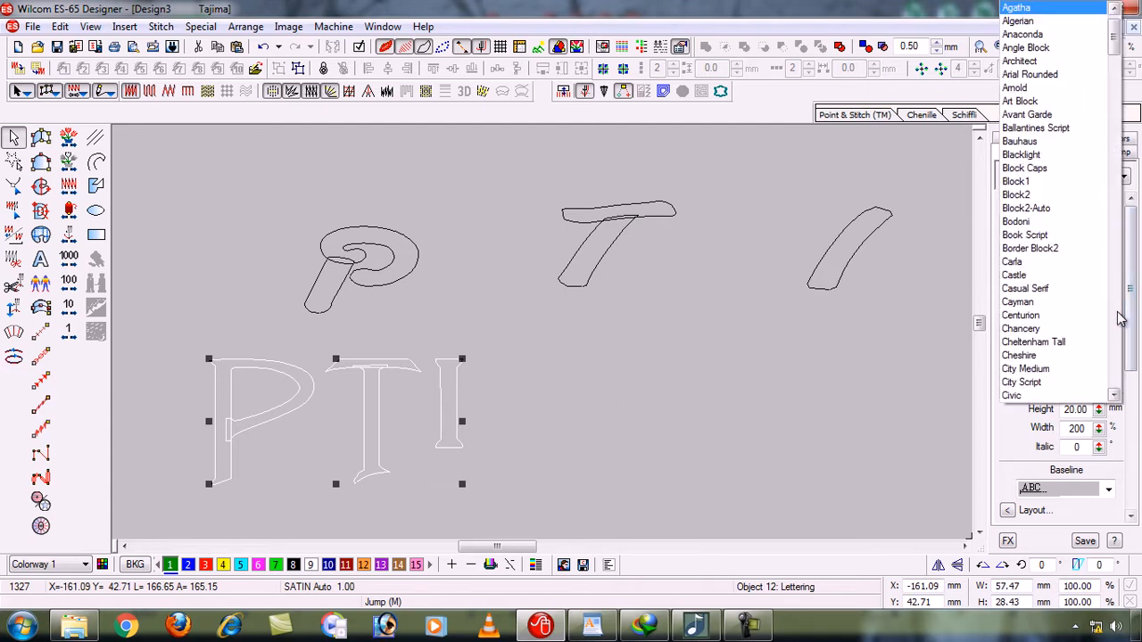
{"action": "left_click", "coordinate": [1116, 313]}
{"action": "left_click", "coordinate": [1077, 292]}
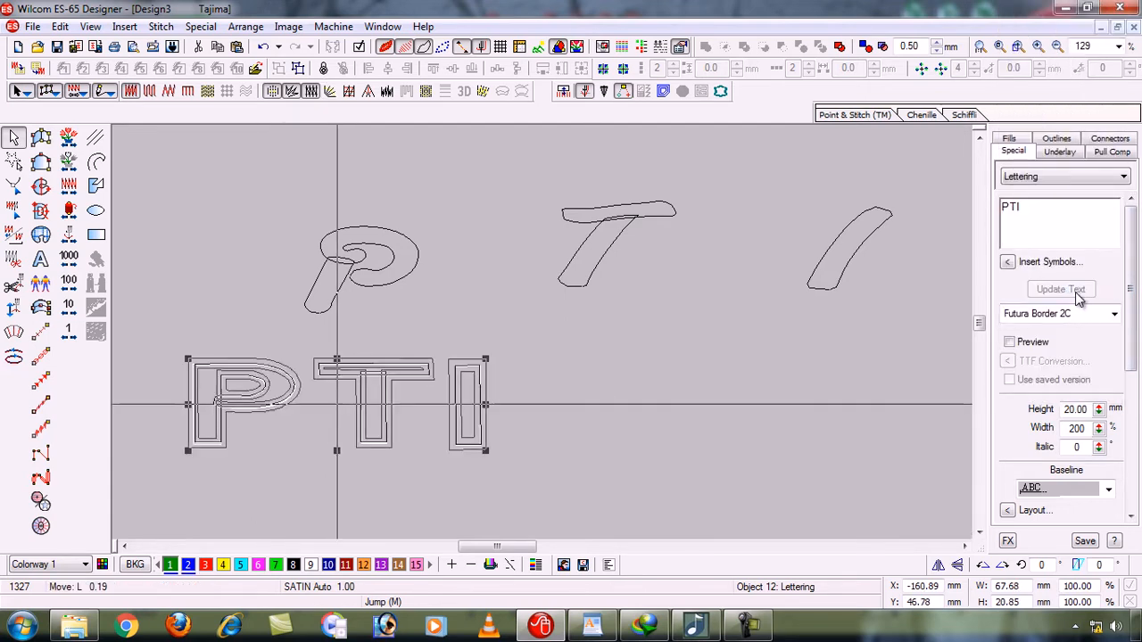
Set the PTI lettering's font to Algerian and delete the lettering object
{"action": "left_click", "coordinate": [1098, 313]}
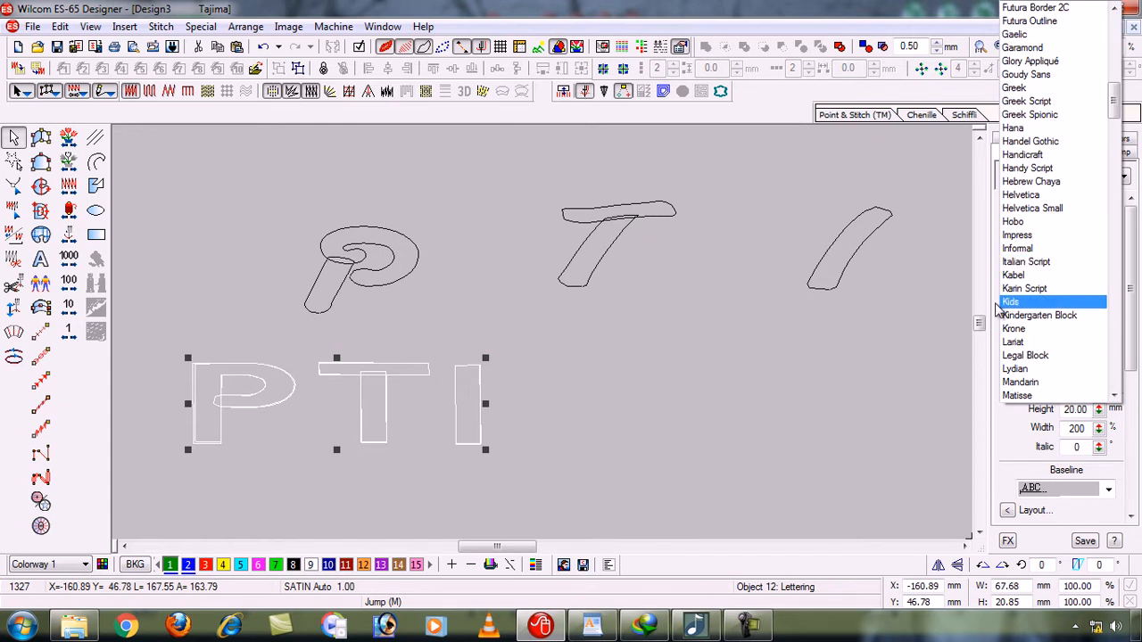
{"action": "left_click_drag", "start_coordinate": [1117, 108], "coordinate": [1120, 27]}
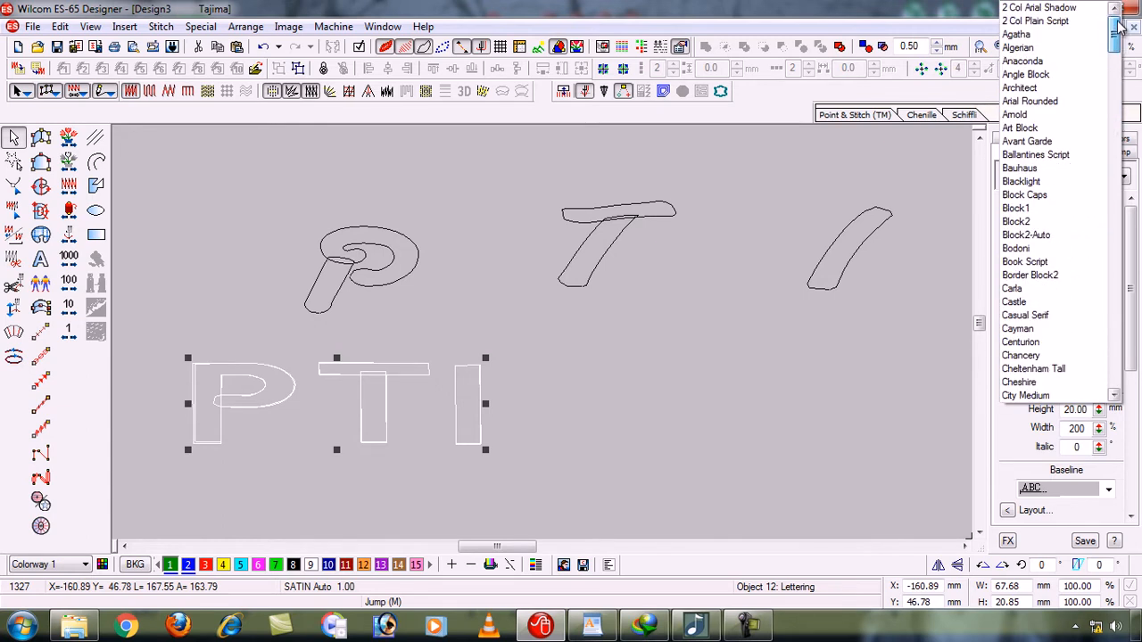
{"action": "left_click", "coordinate": [1035, 47]}
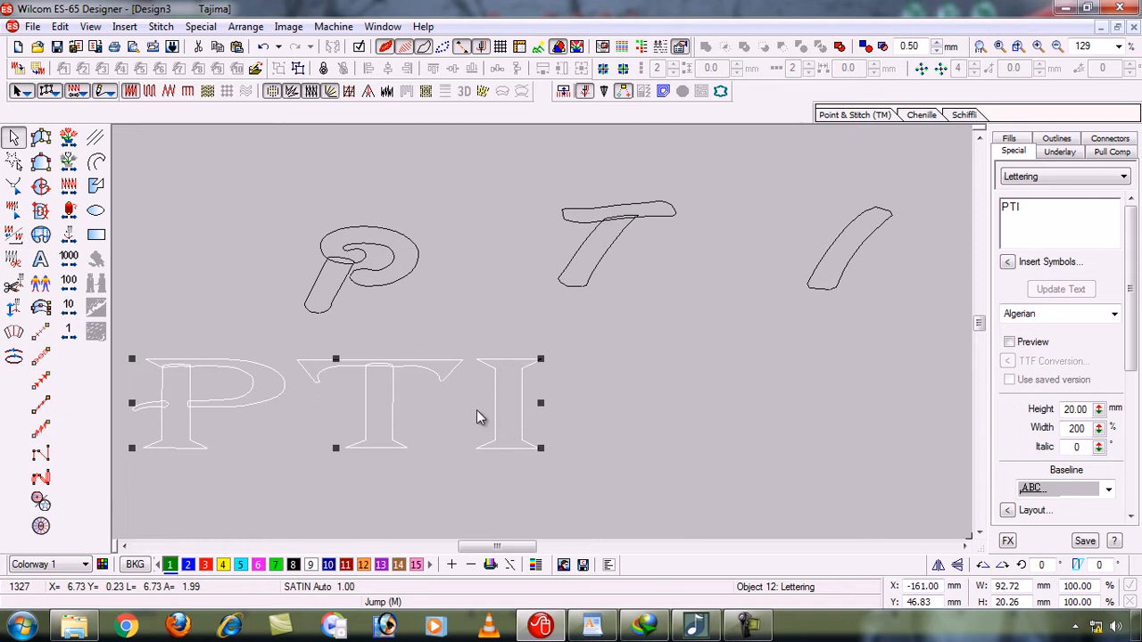
{"action": "key", "text": "Delete"}
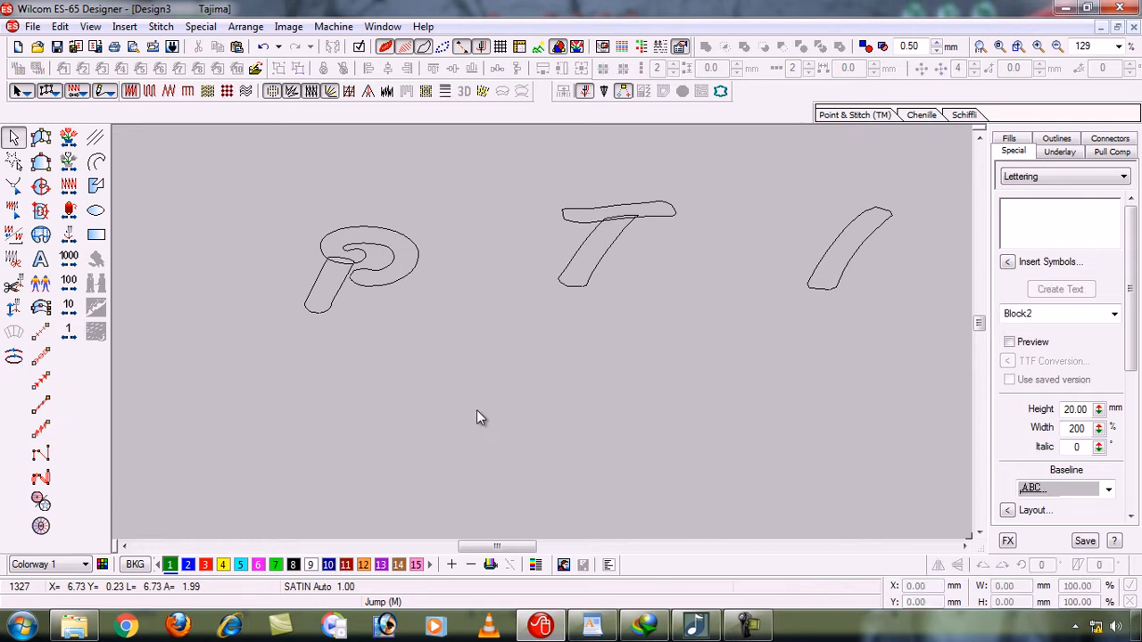
Apply the Anaconda font to the separate letter P
{"action": "left_click", "coordinate": [403, 275]}
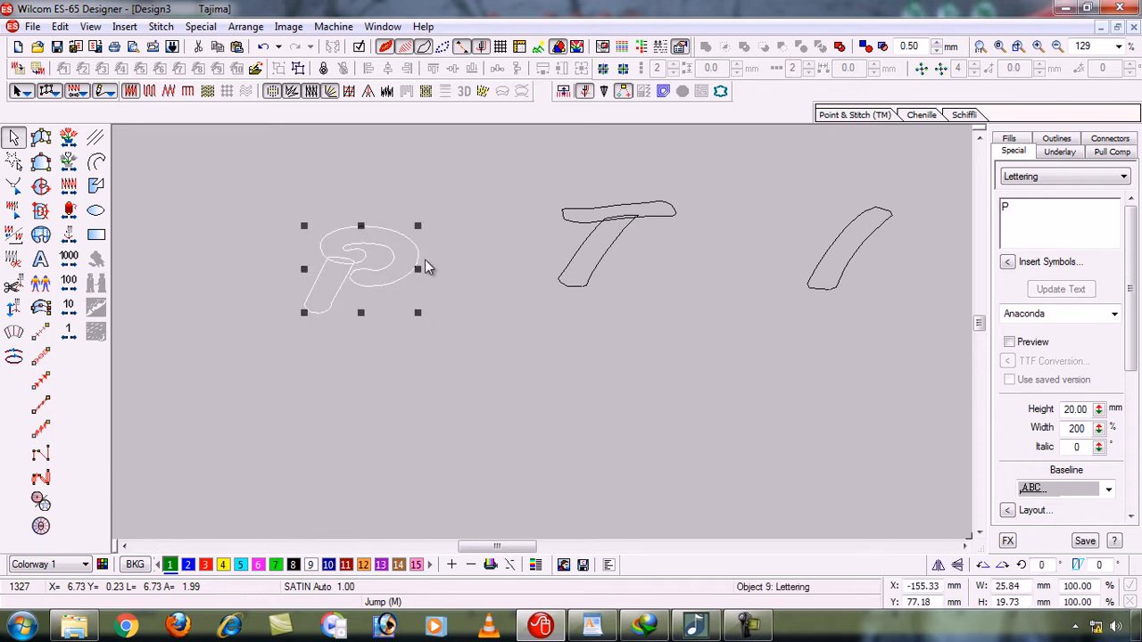
{"action": "left_click", "coordinate": [1112, 314]}
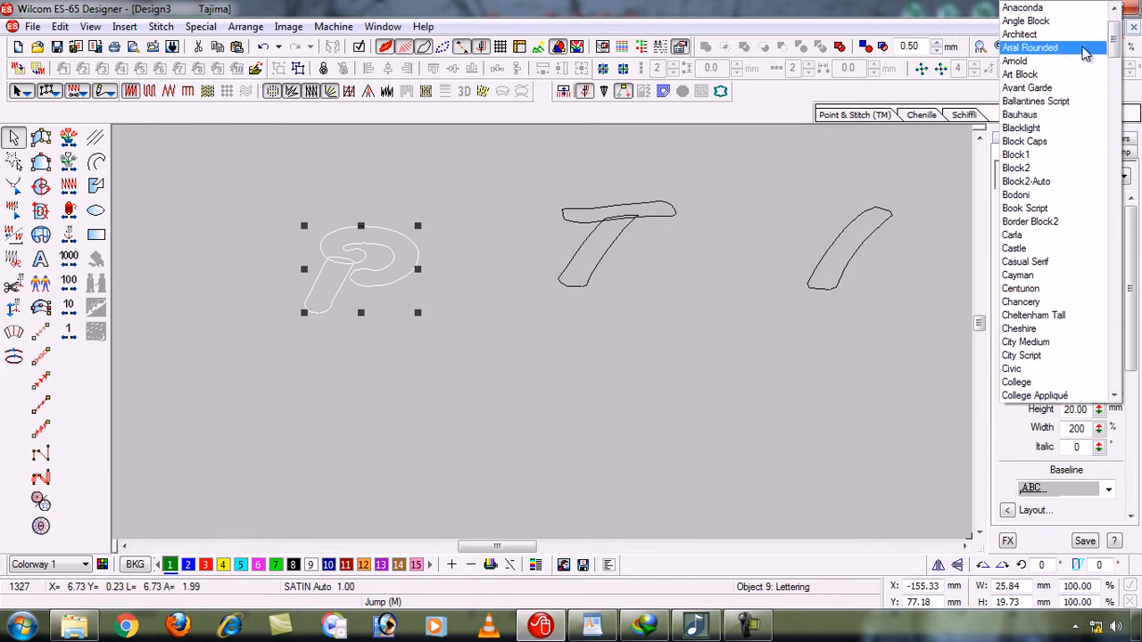
{"action": "left_click_drag", "start_coordinate": [1114, 39], "coordinate": [1115, 26]}
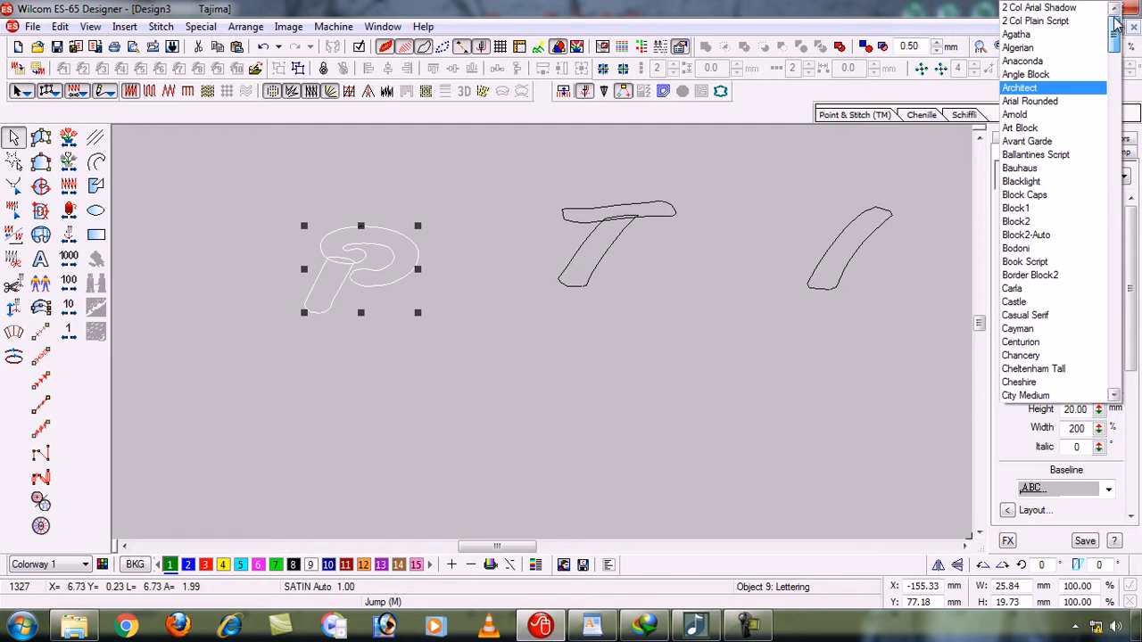
{"action": "left_click", "coordinate": [1061, 61]}
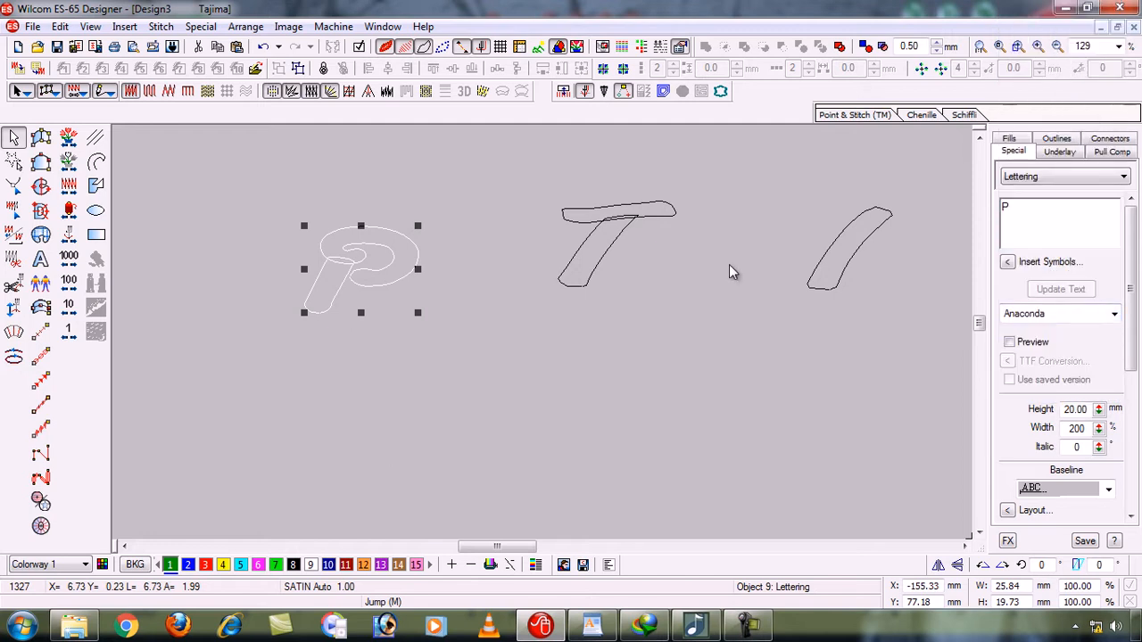
Change the font of the separate letter T to Anaconda
{"action": "left_click", "coordinate": [613, 239]}
{"action": "left_click", "coordinate": [1114, 313]}
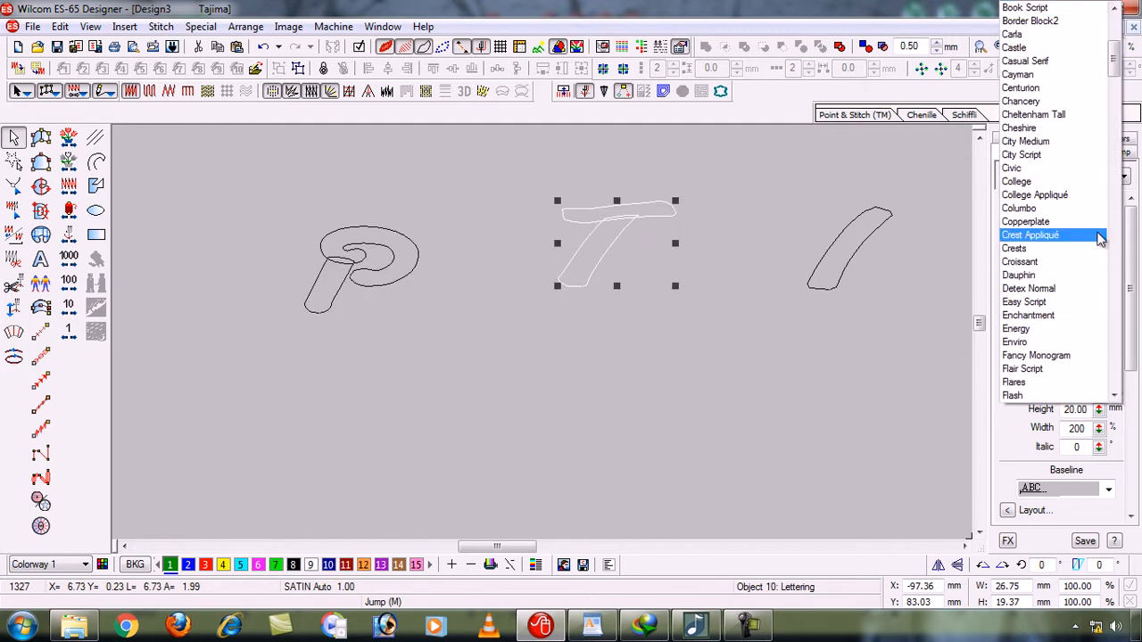
{"action": "left_click_drag", "start_coordinate": [1123, 89], "coordinate": [1118, 44]}
{"action": "scroll", "coordinate": [1117, 44], "scroll_direction": "up", "scroll_amount": 1}
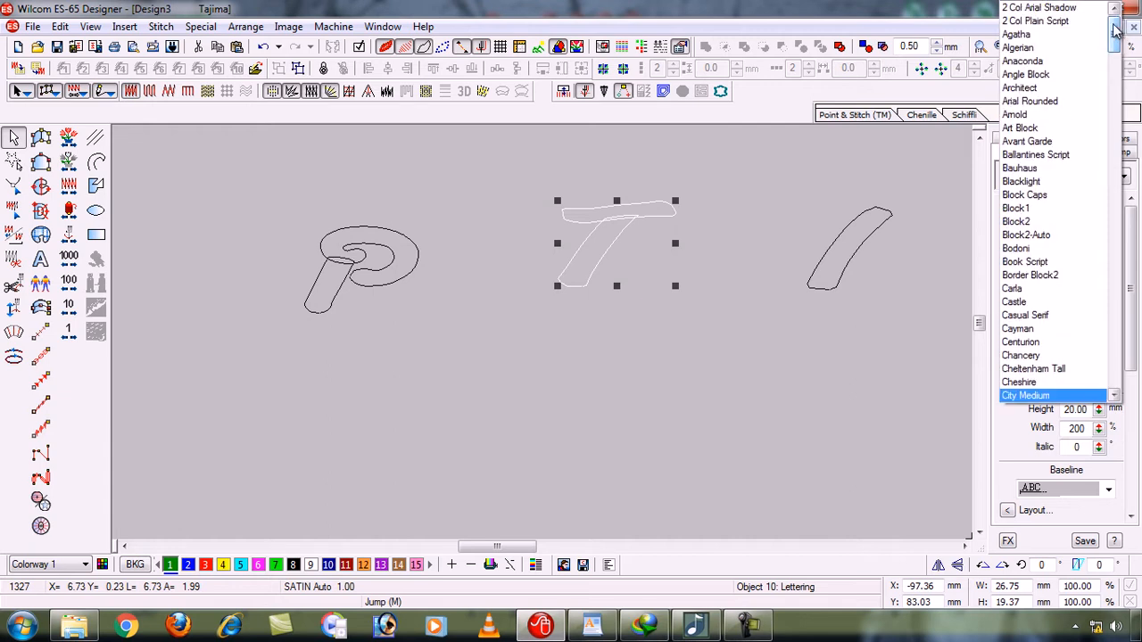
{"action": "left_click", "coordinate": [1062, 61]}
Change the font of the separate letter I from Book Script to Anaconda
{"action": "left_click", "coordinate": [846, 259]}
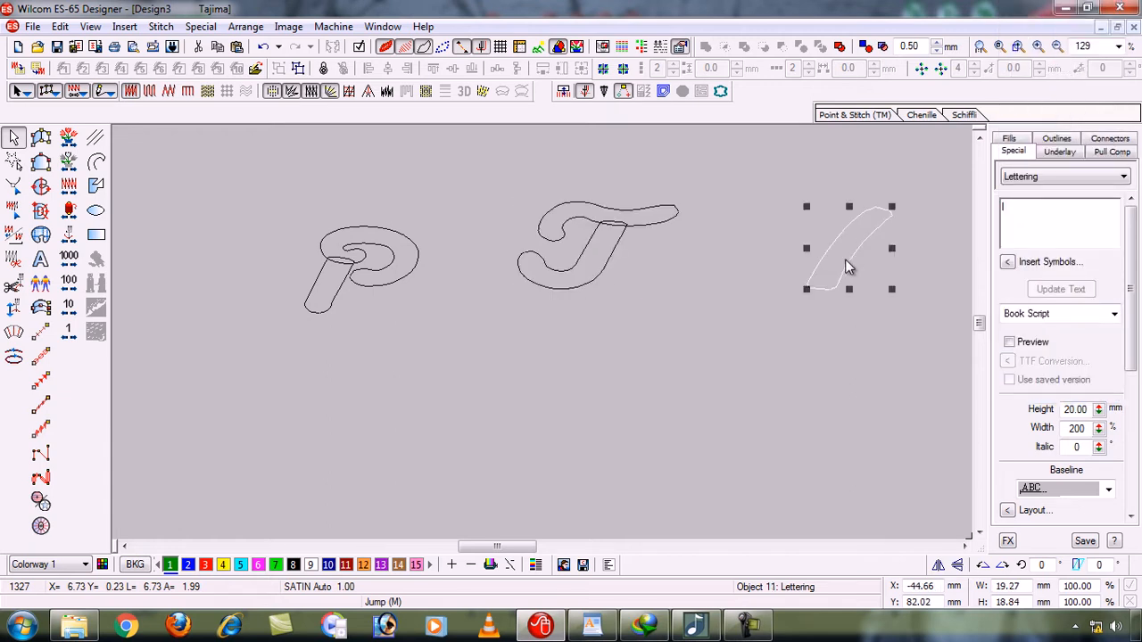
{"action": "left_click", "coordinate": [1095, 313]}
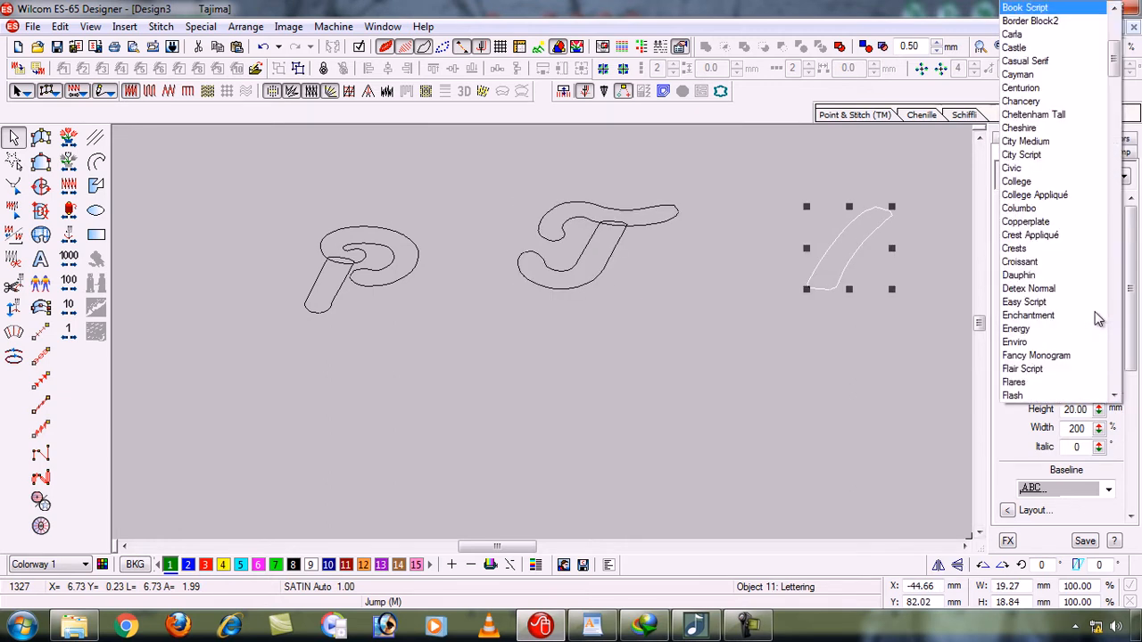
{"action": "scroll", "coordinate": [1121, 54], "scroll_direction": "up", "scroll_amount": 5}
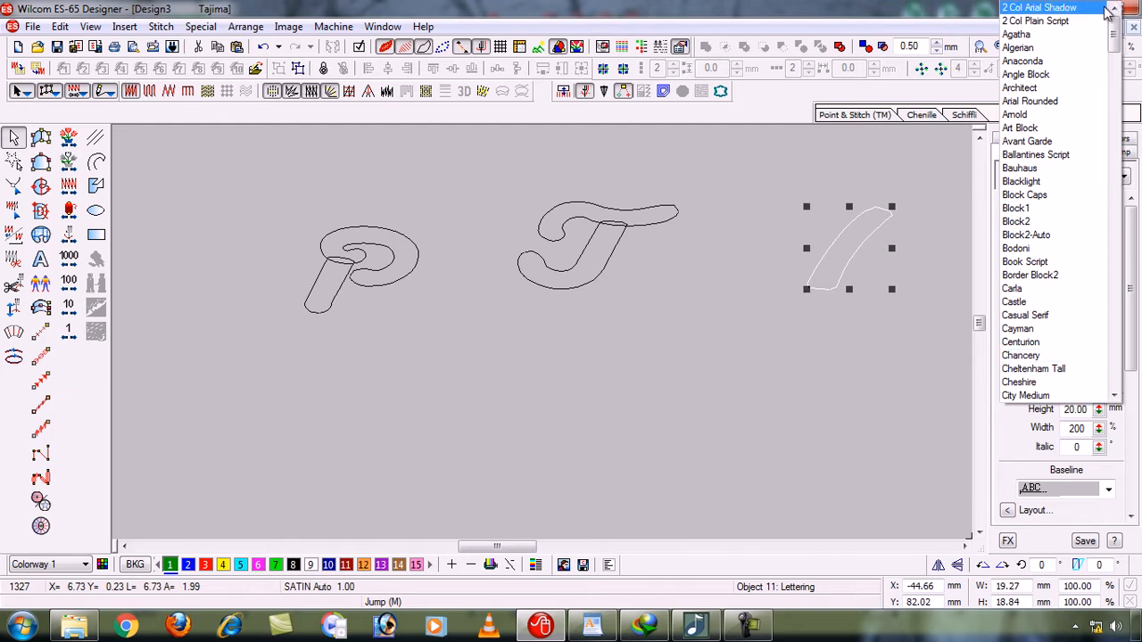
{"action": "left_click", "coordinate": [1047, 63]}
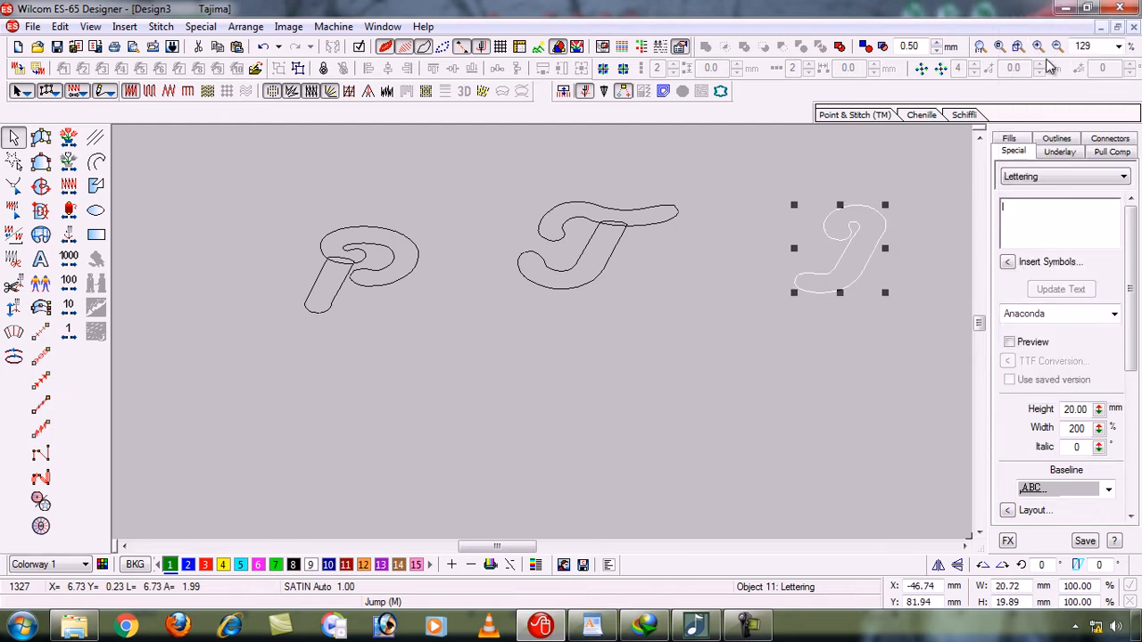
Move the letter T slightly upward and to the right, between the P and the I
{"action": "left_click", "coordinate": [847, 314]}
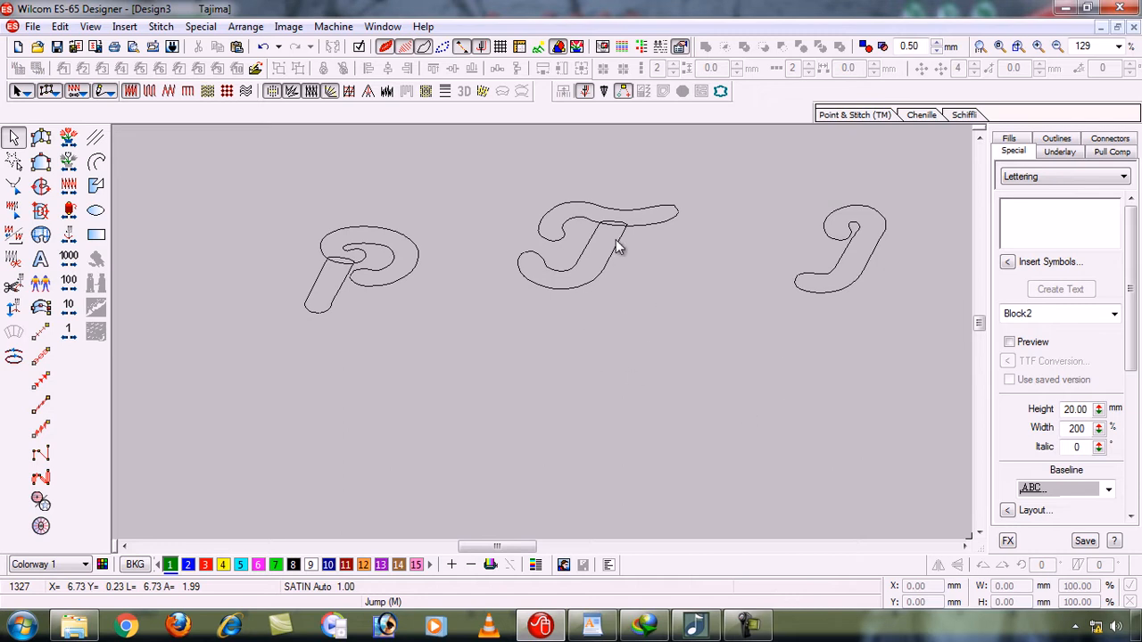
{"action": "left_click_drag", "start_coordinate": [618, 246], "coordinate": [635, 217]}
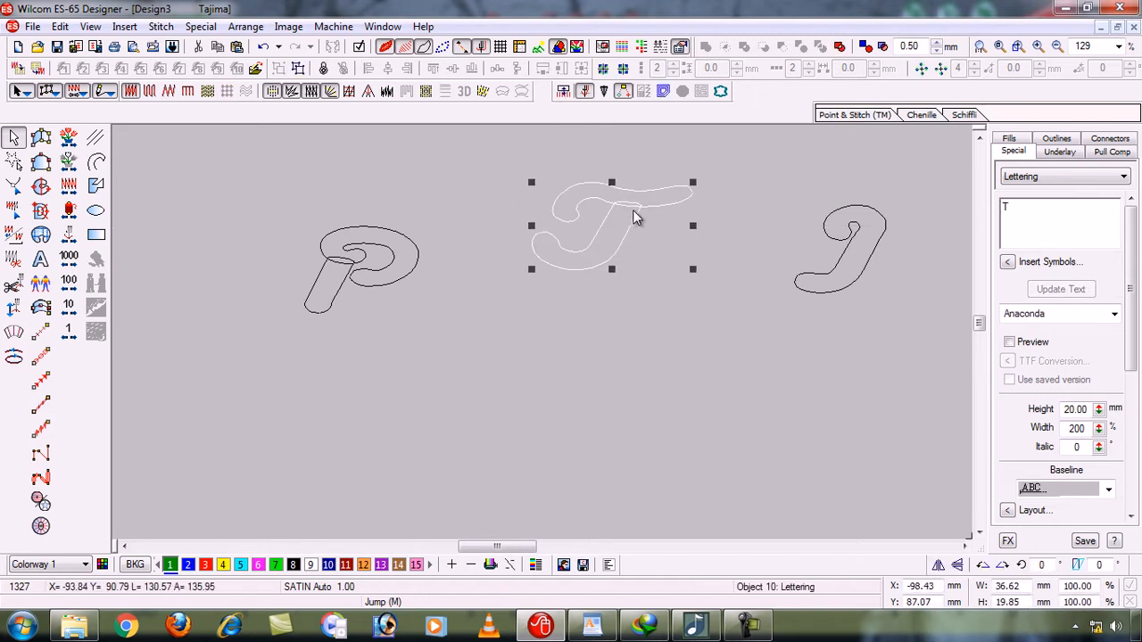
{"action": "left_click", "coordinate": [525, 358]}
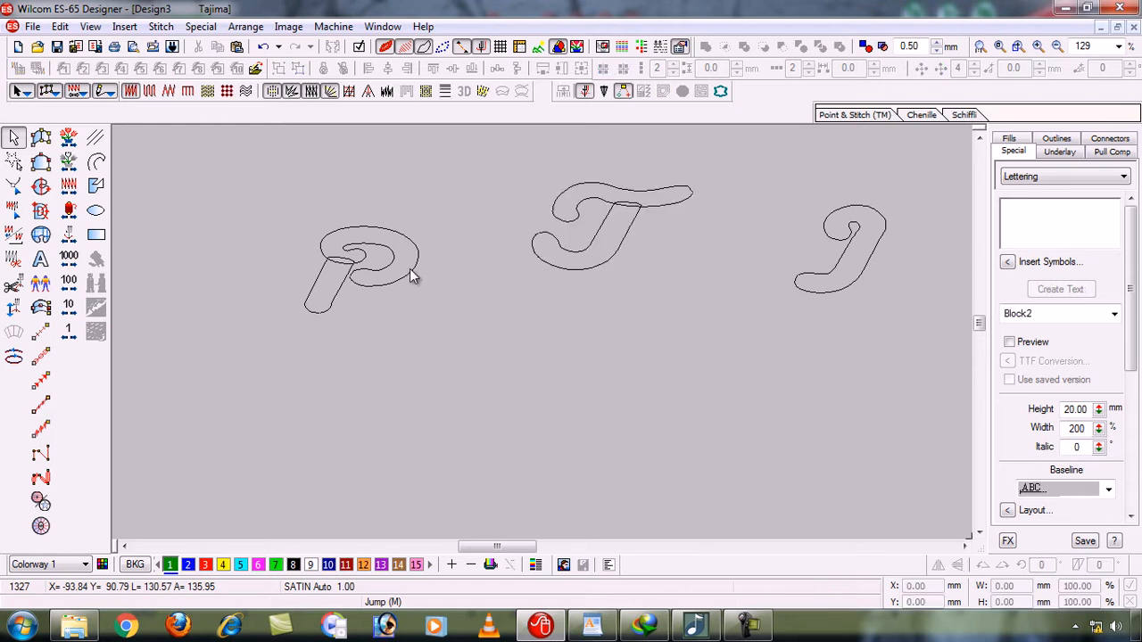
Try to merge the overlapping parts of the letters P, T and I all at once with a Shaping operation
{"action": "left_click", "coordinate": [409, 269]}
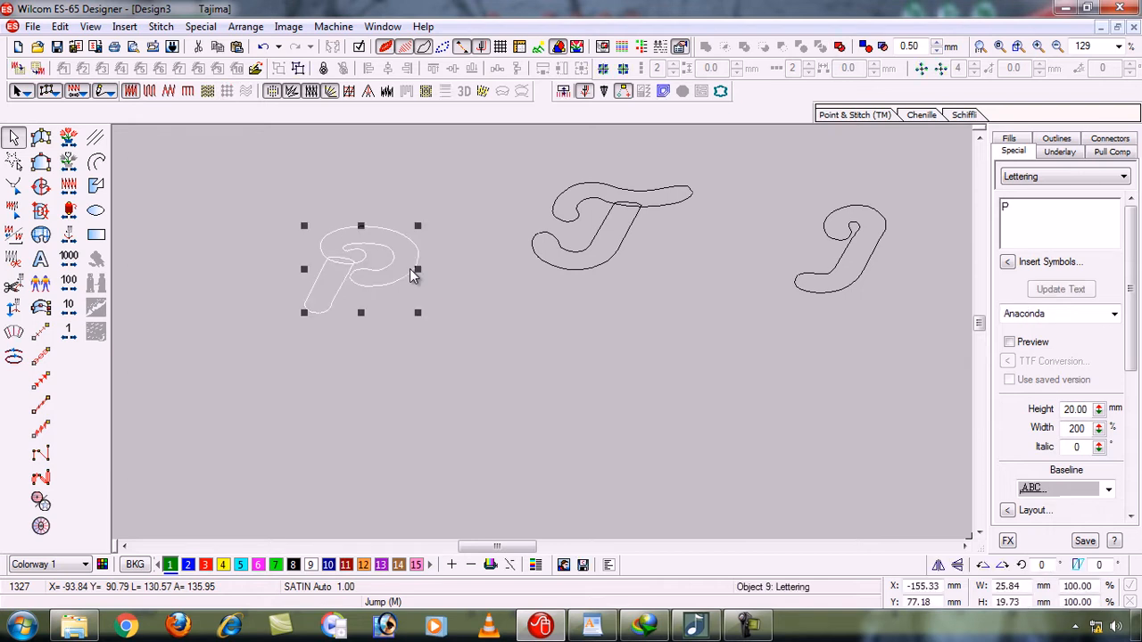
{"action": "left_click", "coordinate": [687, 199], "text": "ctrl"}
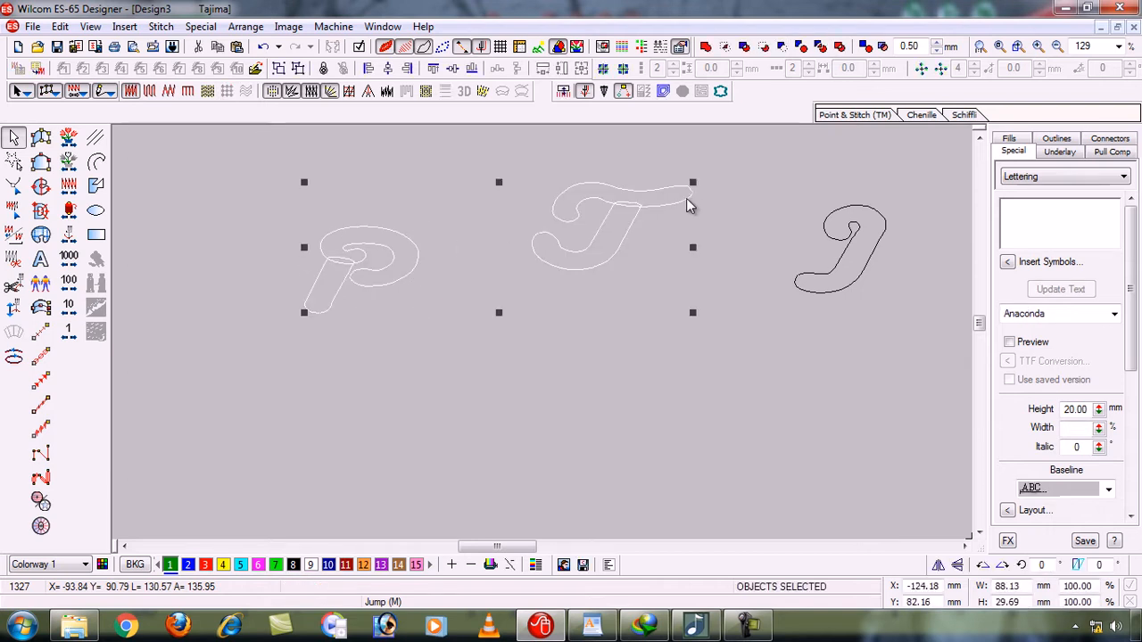
{"action": "left_click", "coordinate": [846, 245], "text": "ctrl"}
{"action": "right_click", "coordinate": [844, 242]}
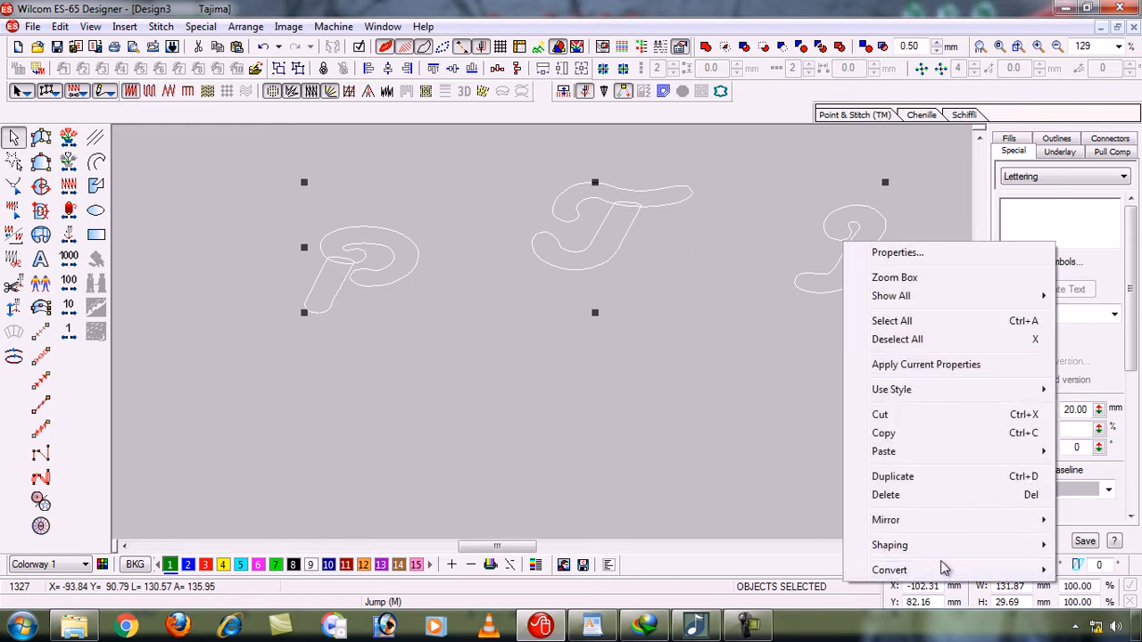
{"action": "mouse_move", "coordinate": [946, 549]}
{"action": "left_click", "coordinate": [815, 545]}
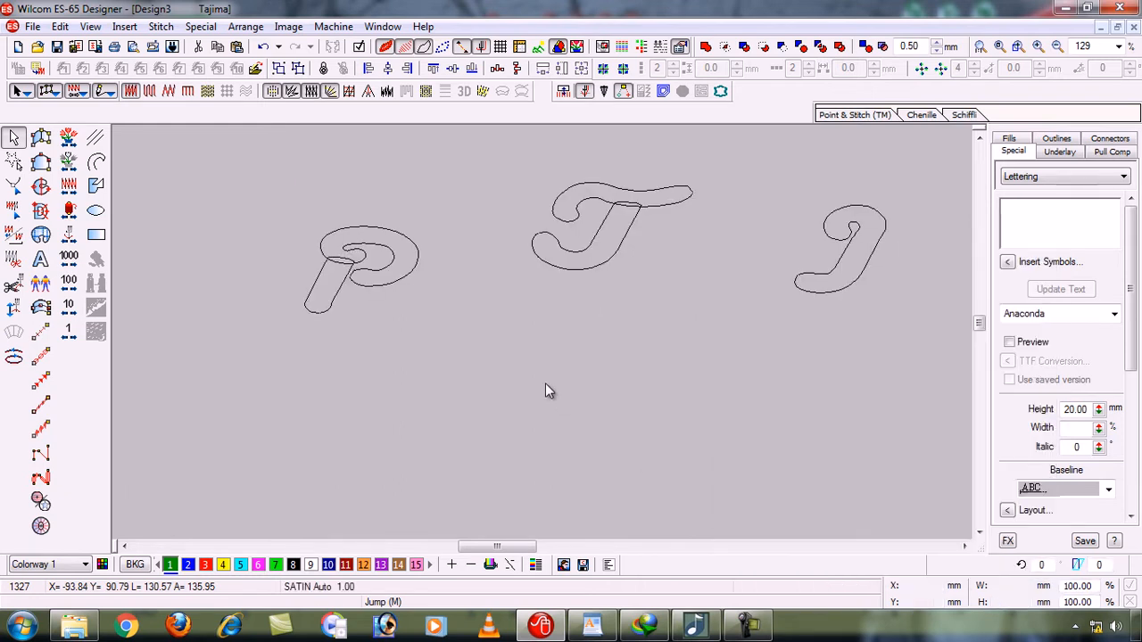
Merge the overlapping parts of the letter P into one continuous outline with a Shaping operation
{"action": "left_click", "coordinate": [346, 244]}
{"action": "right_click", "coordinate": [352, 247]}
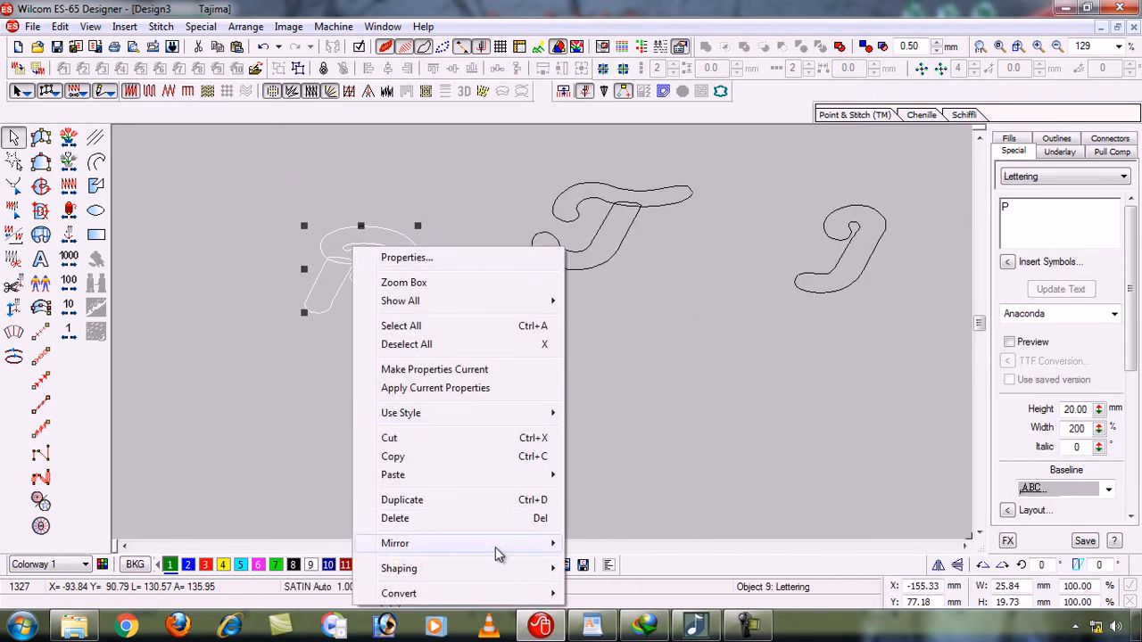
{"action": "mouse_move", "coordinate": [499, 571]}
{"action": "left_click", "coordinate": [598, 568]}
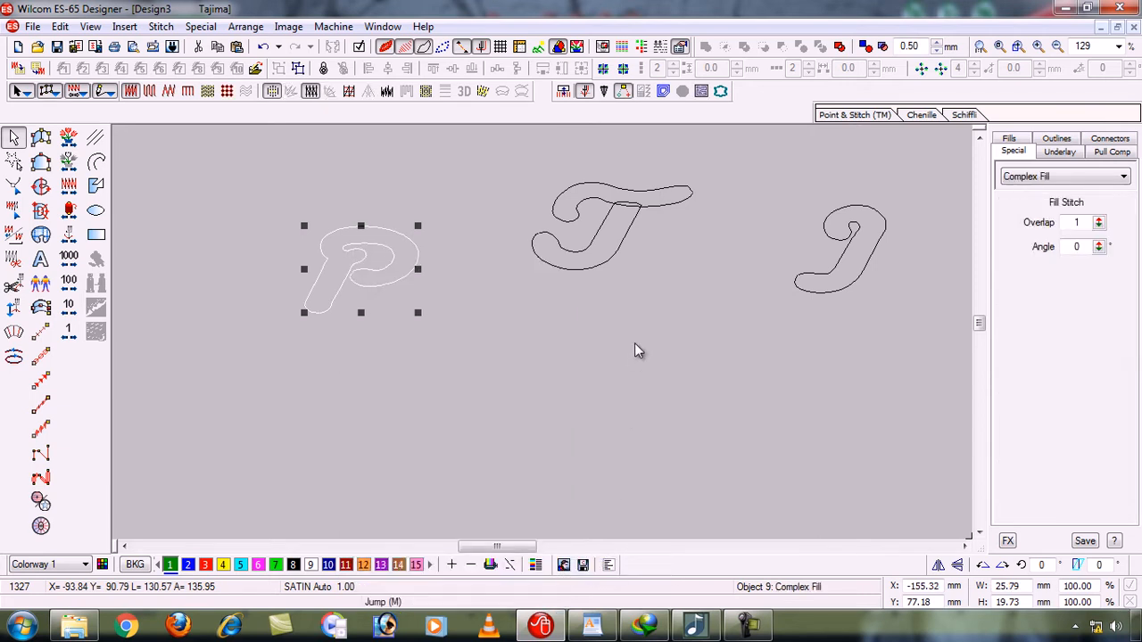
Merge the overlapping stem and crossbar of the letter T into one outline using the same Shaping operation
{"action": "left_click", "coordinate": [603, 221]}
{"action": "right_click", "coordinate": [603, 220]}
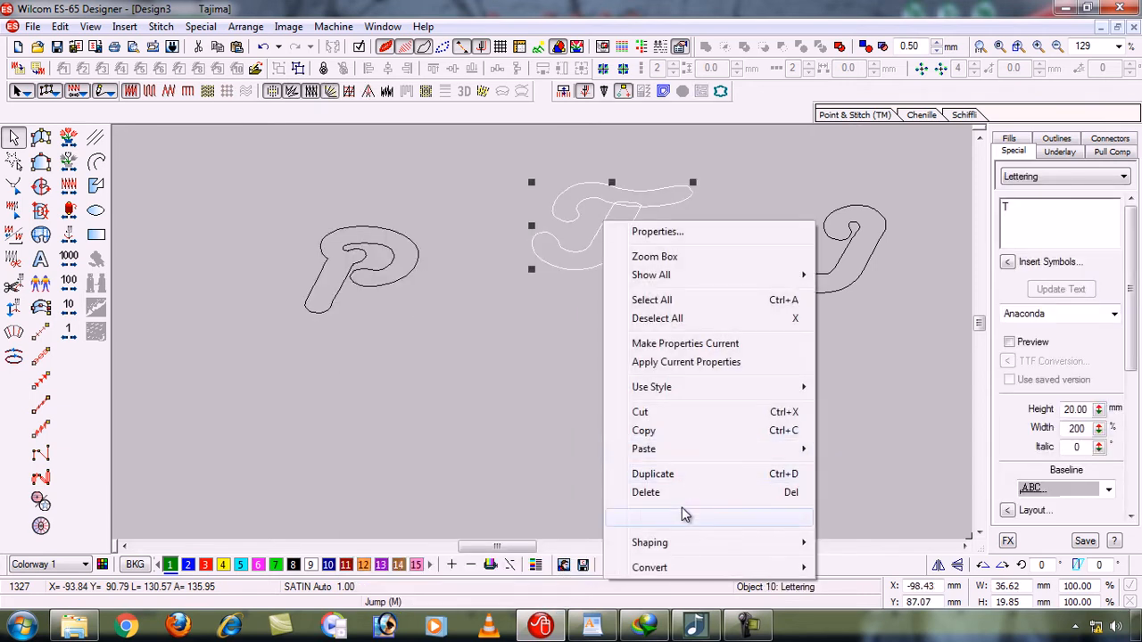
{"action": "mouse_move", "coordinate": [711, 545]}
{"action": "left_click", "coordinate": [839, 543]}
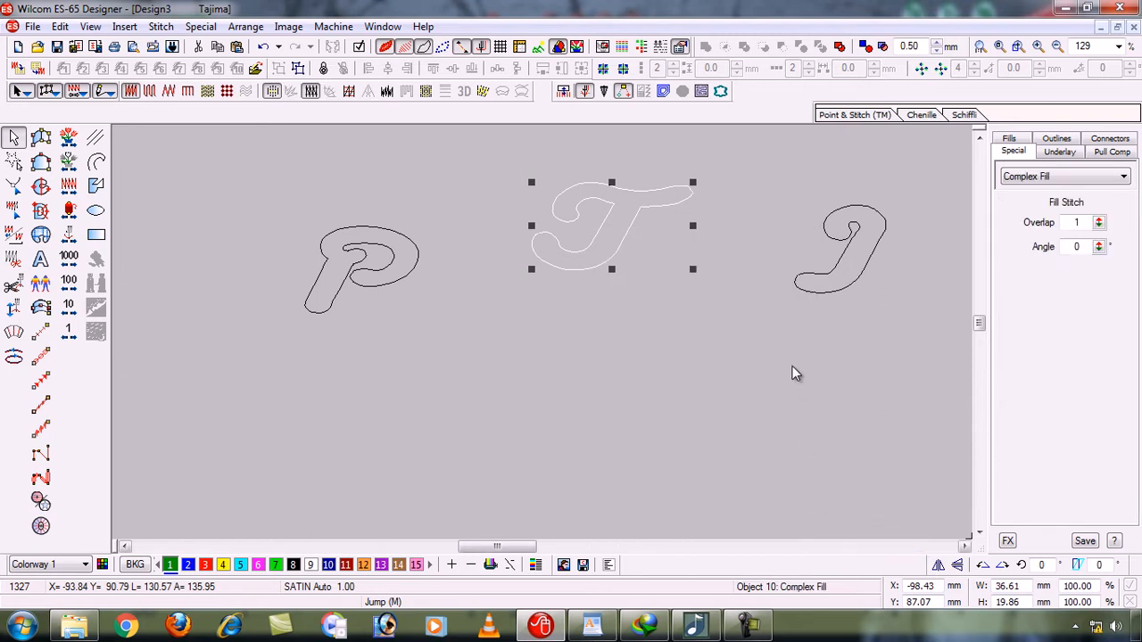
{"action": "left_click", "coordinate": [791, 365]}
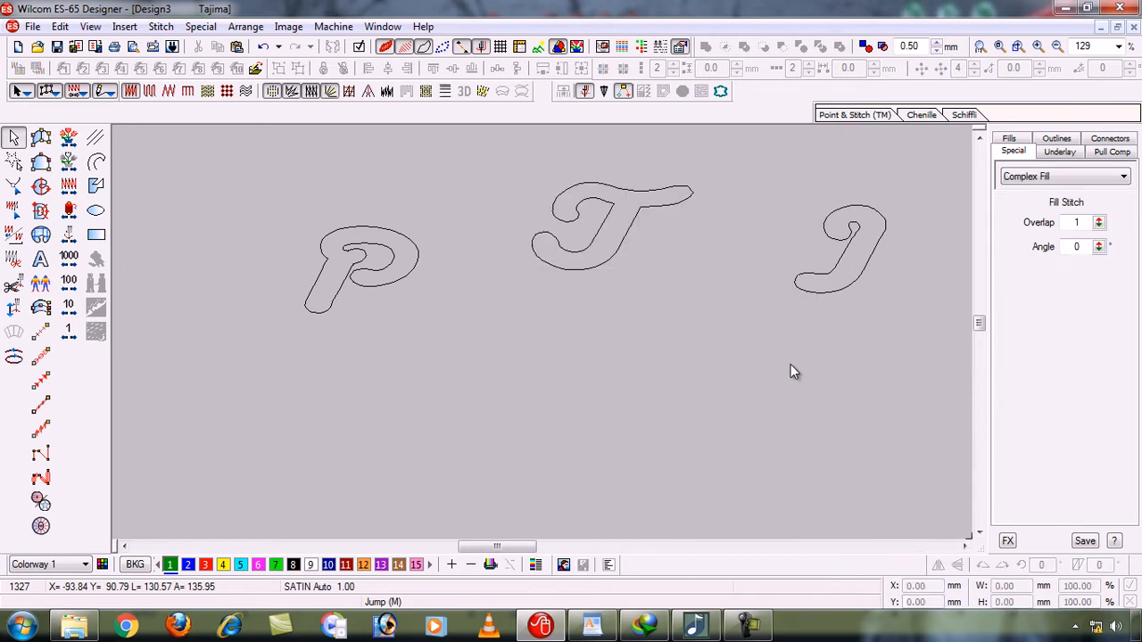
Align the letters P, T and I in one row by their centers and space them evenly horizontally
{"action": "left_click", "coordinate": [348, 280]}
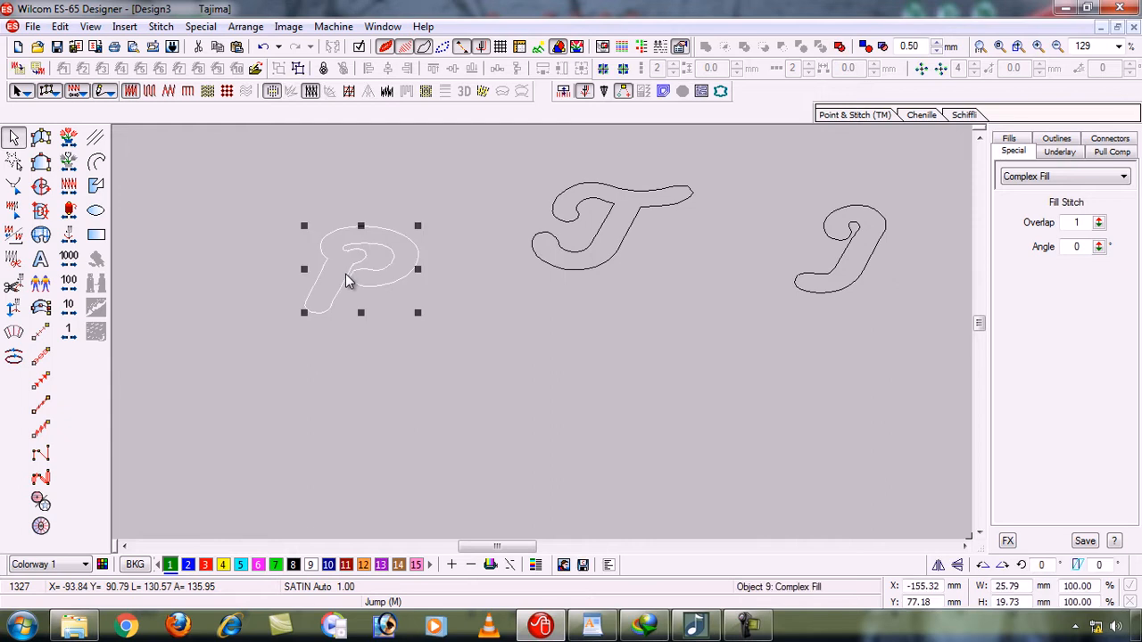
{"action": "left_click", "coordinate": [639, 215], "text": "ctrl"}
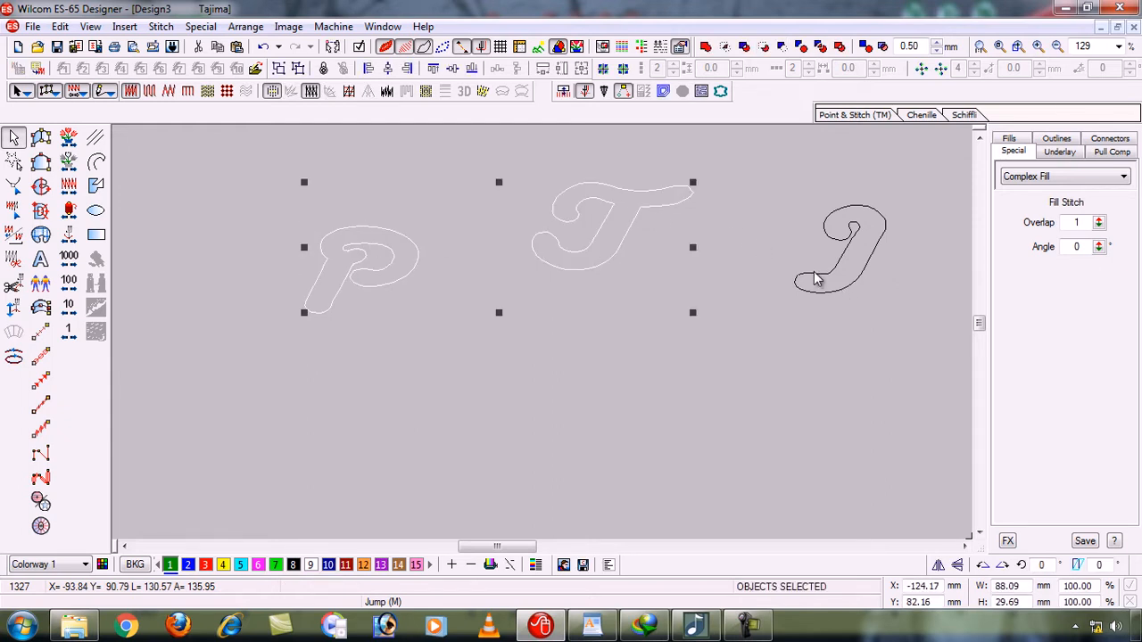
{"action": "left_click", "coordinate": [815, 280], "text": "ctrl"}
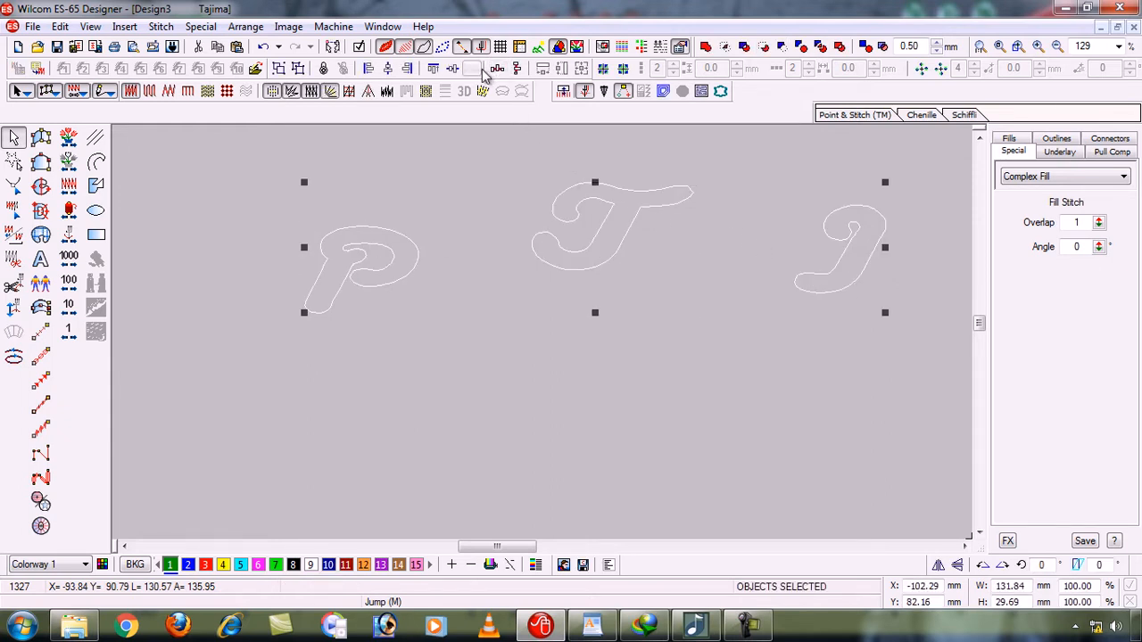
{"action": "left_click", "coordinate": [452, 71]}
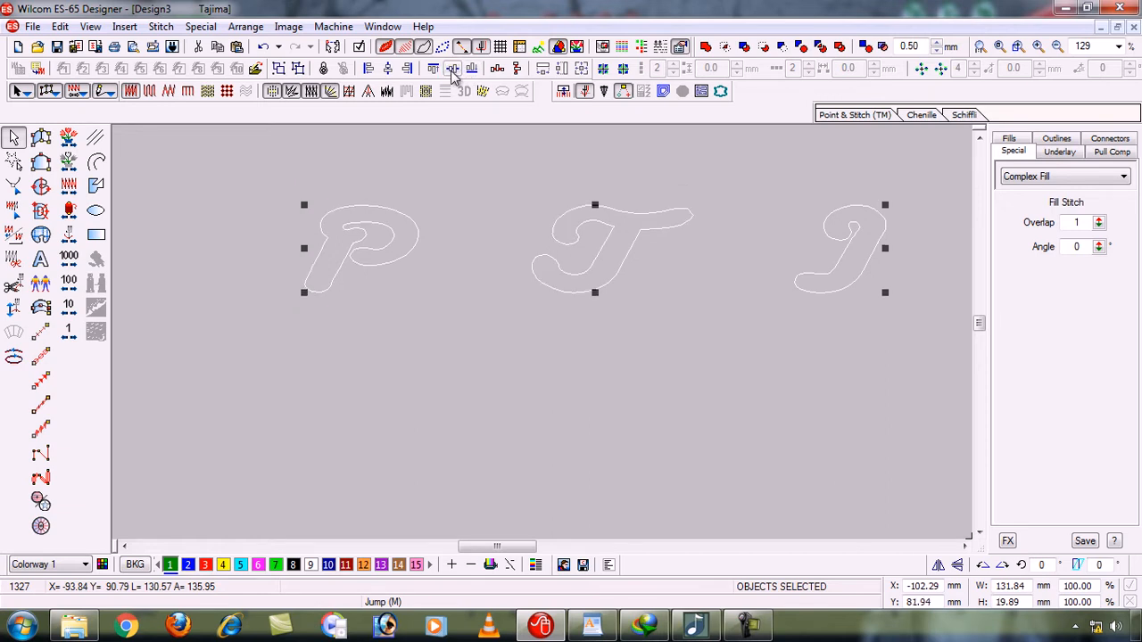
{"action": "left_click", "coordinate": [497, 70]}
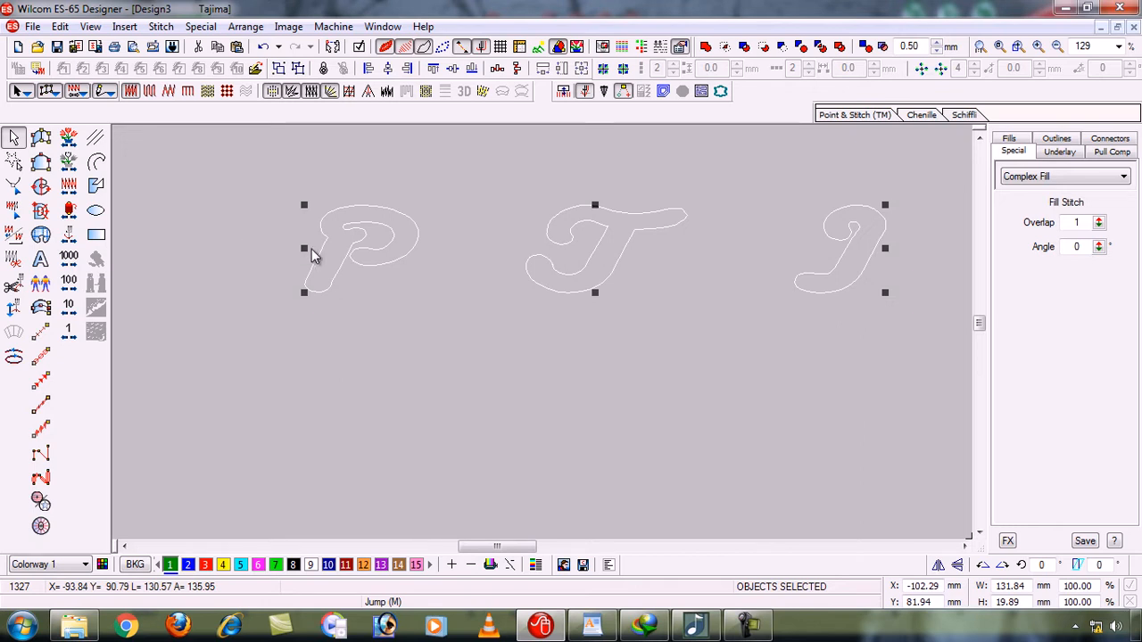
{"action": "left_click", "coordinate": [367, 349]}
Convert the letter P from a stitch object to a vector outline
{"action": "left_click", "coordinate": [395, 241]}
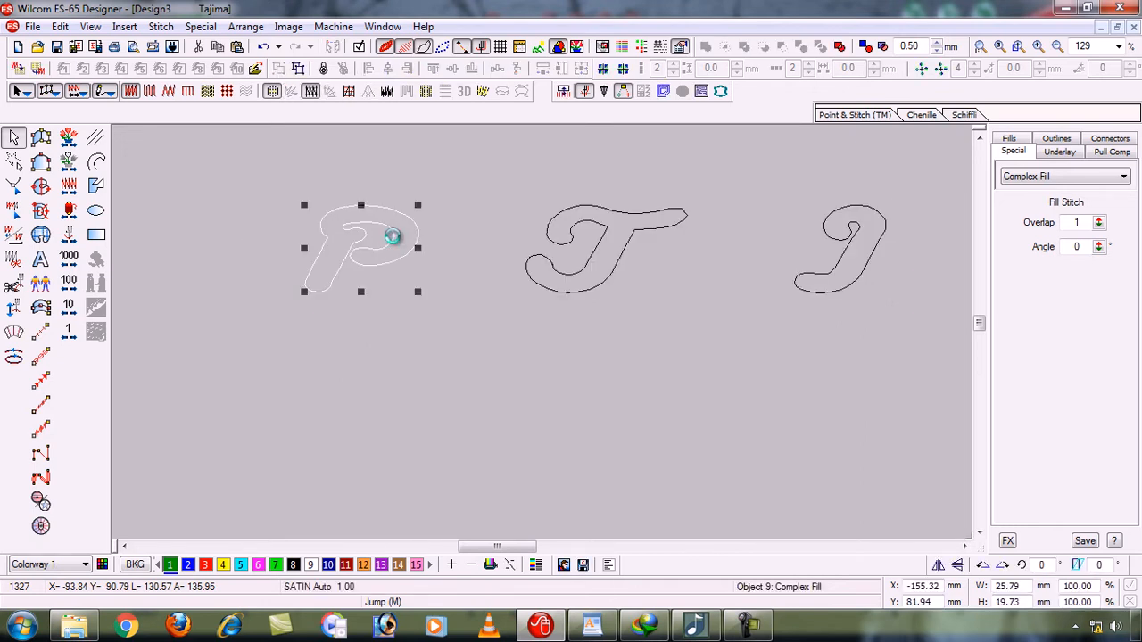
{"action": "right_click", "coordinate": [395, 239]}
{"action": "mouse_move", "coordinate": [518, 585]}
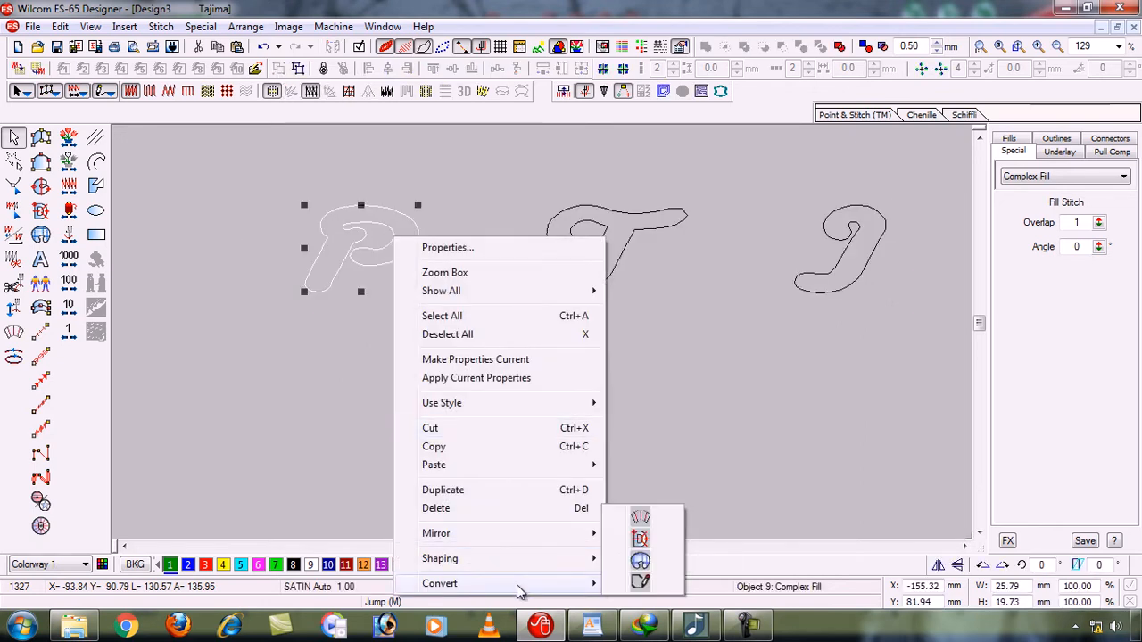
{"action": "left_click", "coordinate": [644, 572]}
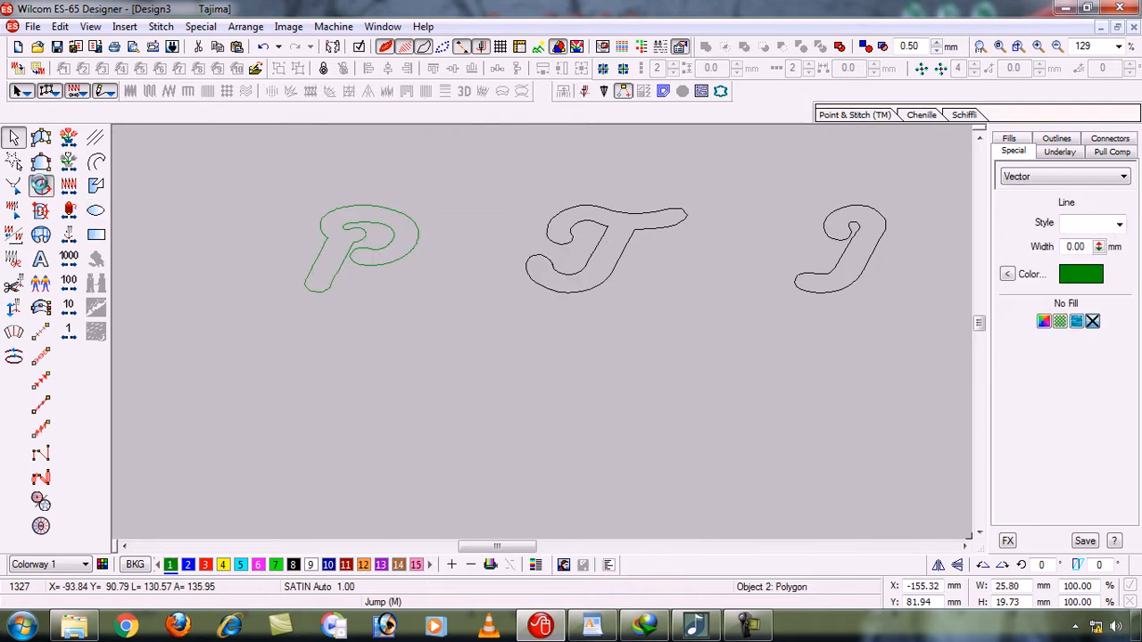
Turn the P outline into a Complex Fill object and apply the Tatami fill stitch to it
{"action": "left_click", "coordinate": [41, 185]}
{"action": "key", "text": "Return"}
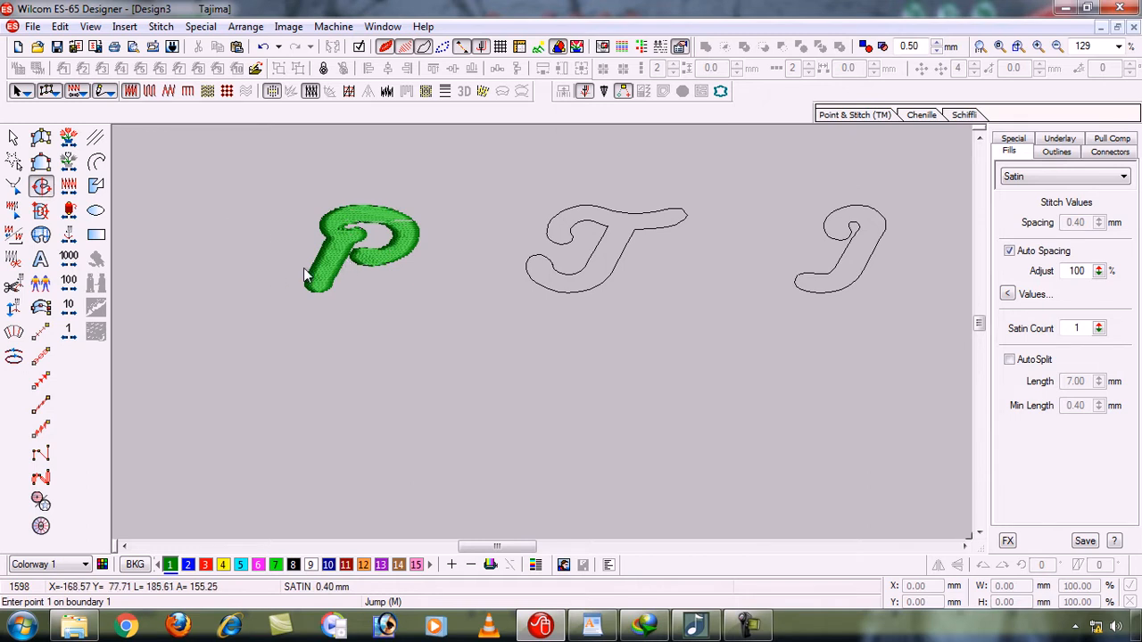
{"action": "left_click", "coordinate": [13, 137]}
{"action": "left_click", "coordinate": [154, 91]}
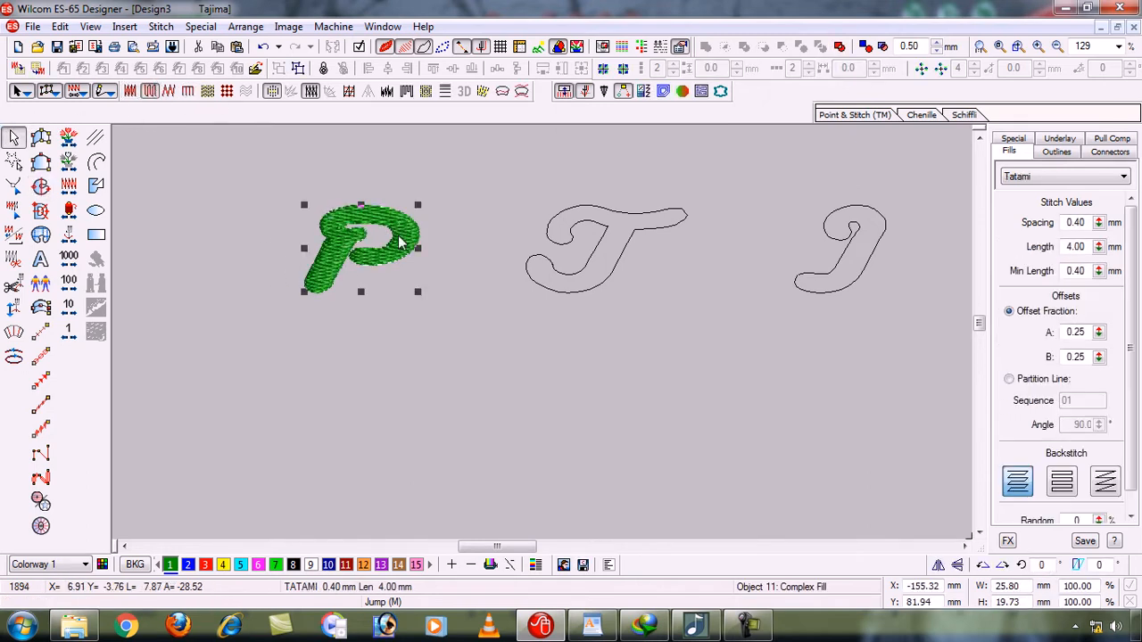
{"action": "left_click", "coordinate": [568, 320]}
Generate a Complex Fill from the letter T's outline and change its stitch type to Tatami
{"action": "left_click", "coordinate": [620, 263]}
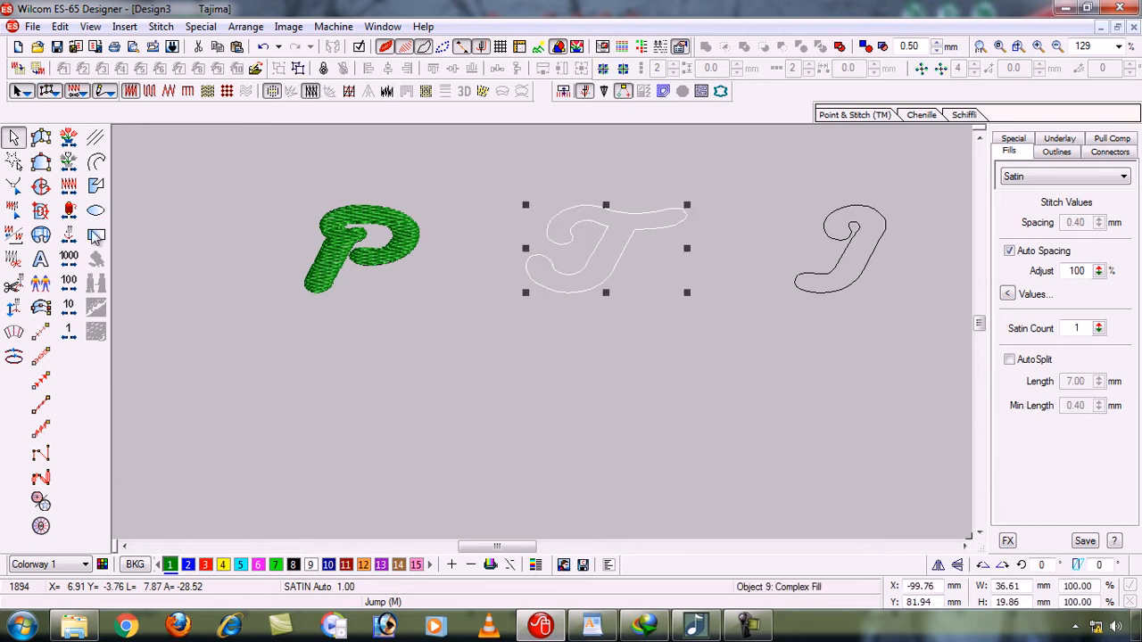
{"action": "left_click", "coordinate": [41, 186]}
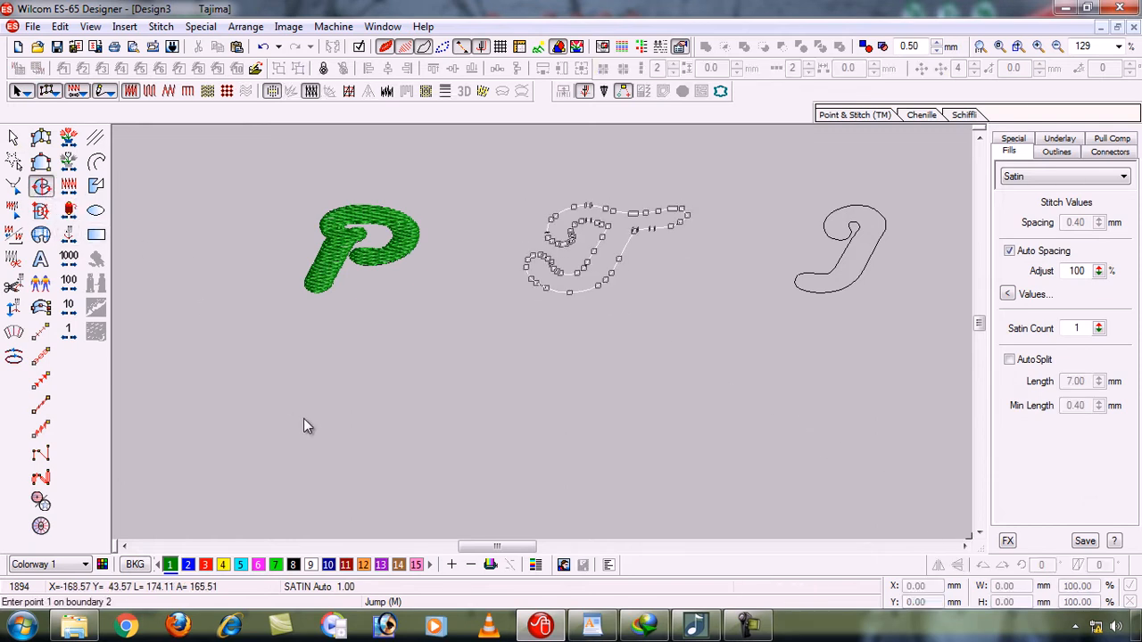
{"action": "key", "text": "Return"}
{"action": "left_click", "coordinate": [13, 136]}
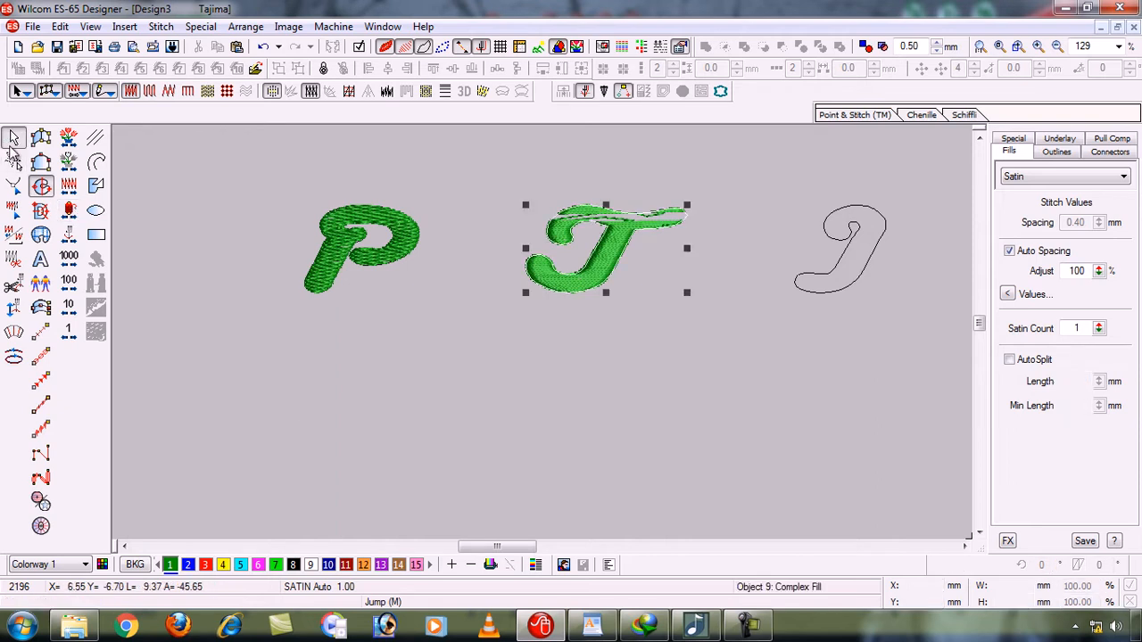
{"action": "left_click", "coordinate": [150, 91]}
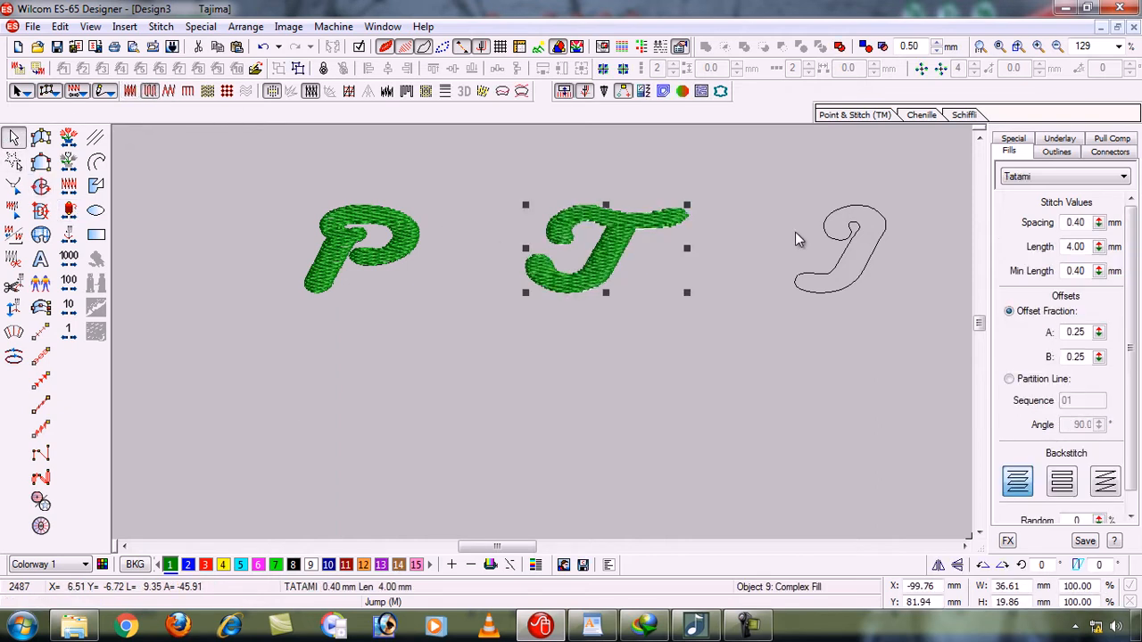
Try to apply Complex Fill directly to the letter I while it is still a lettering object
{"action": "left_click", "coordinate": [851, 247]}
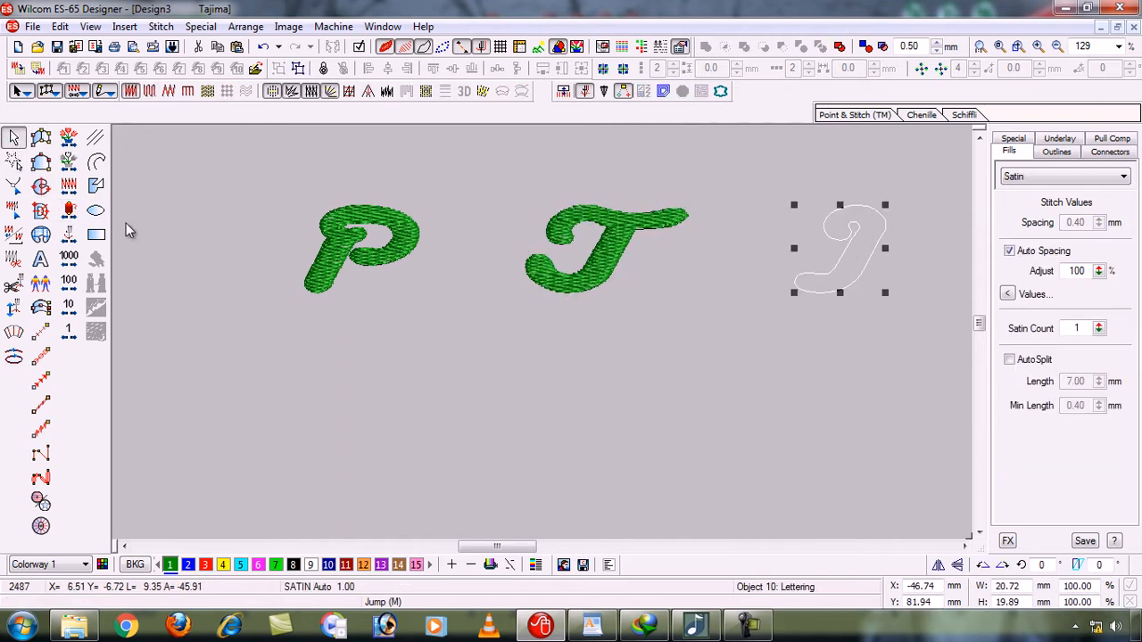
{"action": "left_click", "coordinate": [41, 186]}
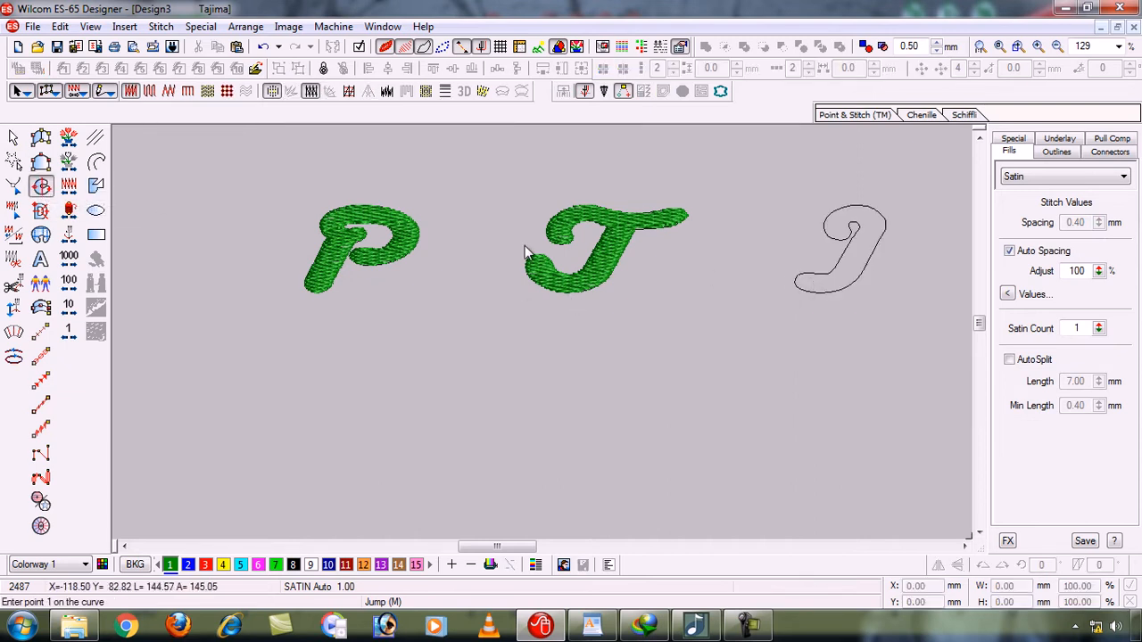
{"action": "left_click", "coordinate": [13, 136]}
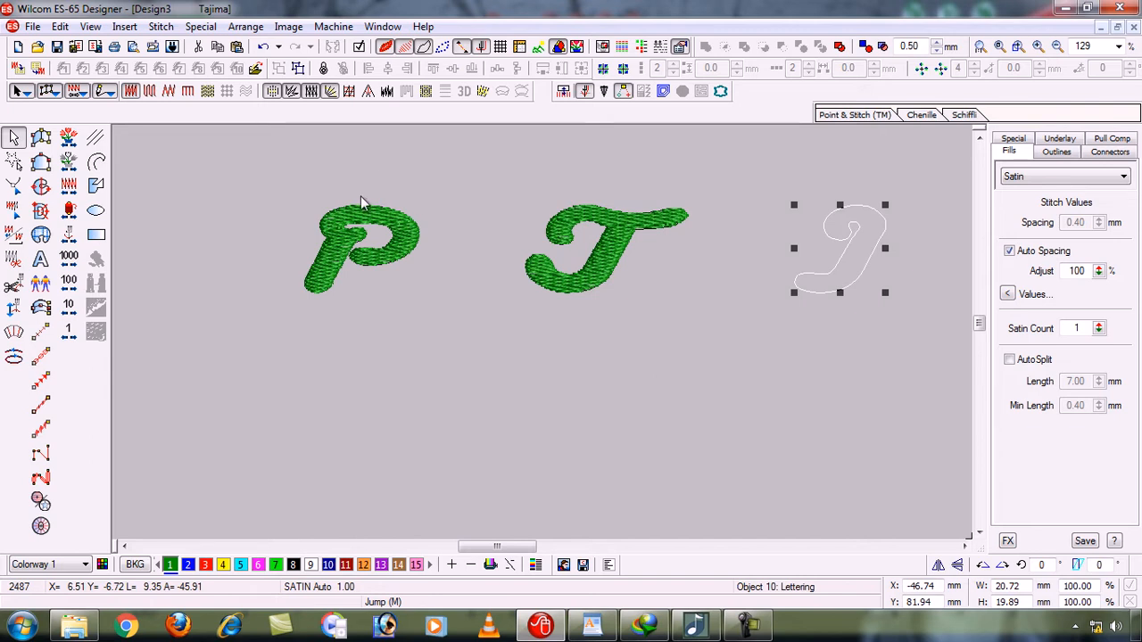
{"action": "left_click", "coordinate": [41, 186]}
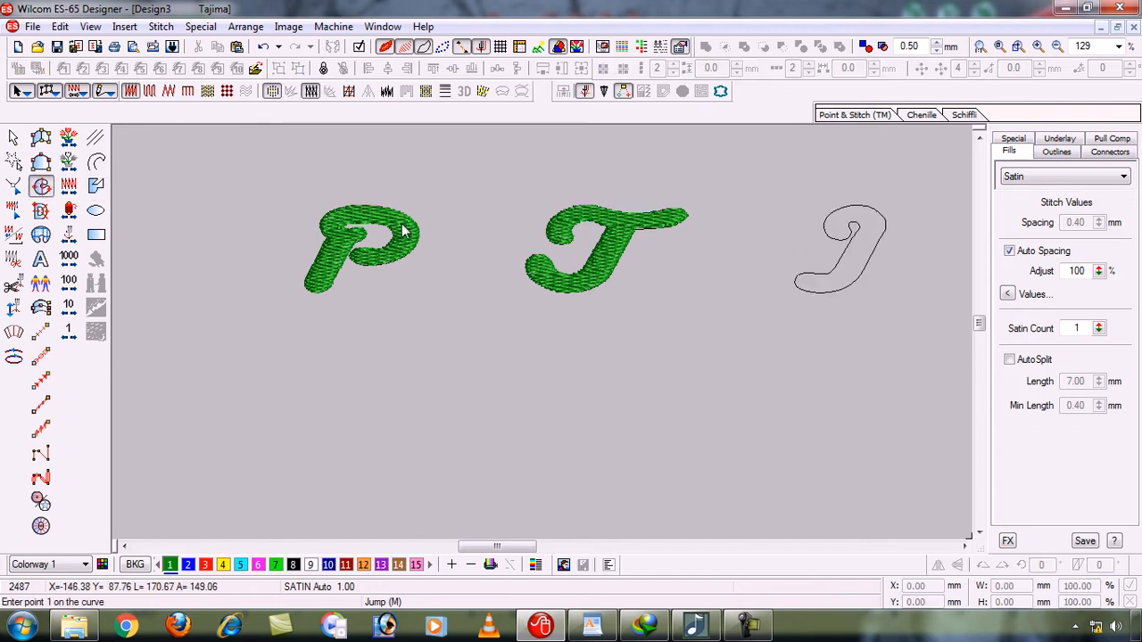
{"action": "left_click", "coordinate": [13, 137]}
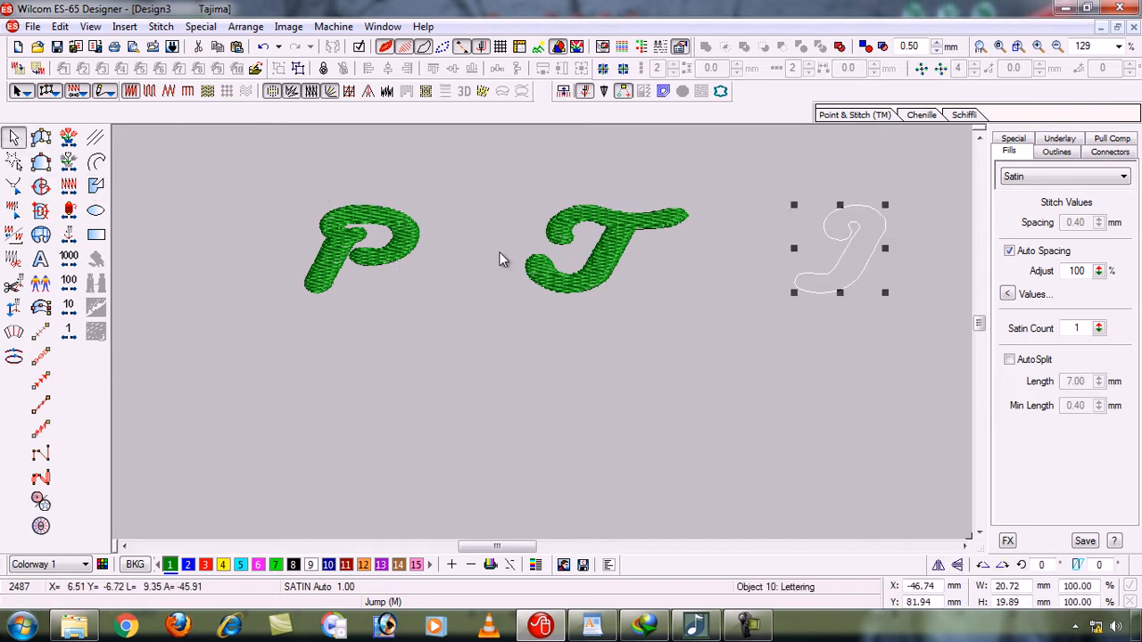
Convert the letter I from a lettering object to a vector outline
{"action": "right_click", "coordinate": [839, 272]}
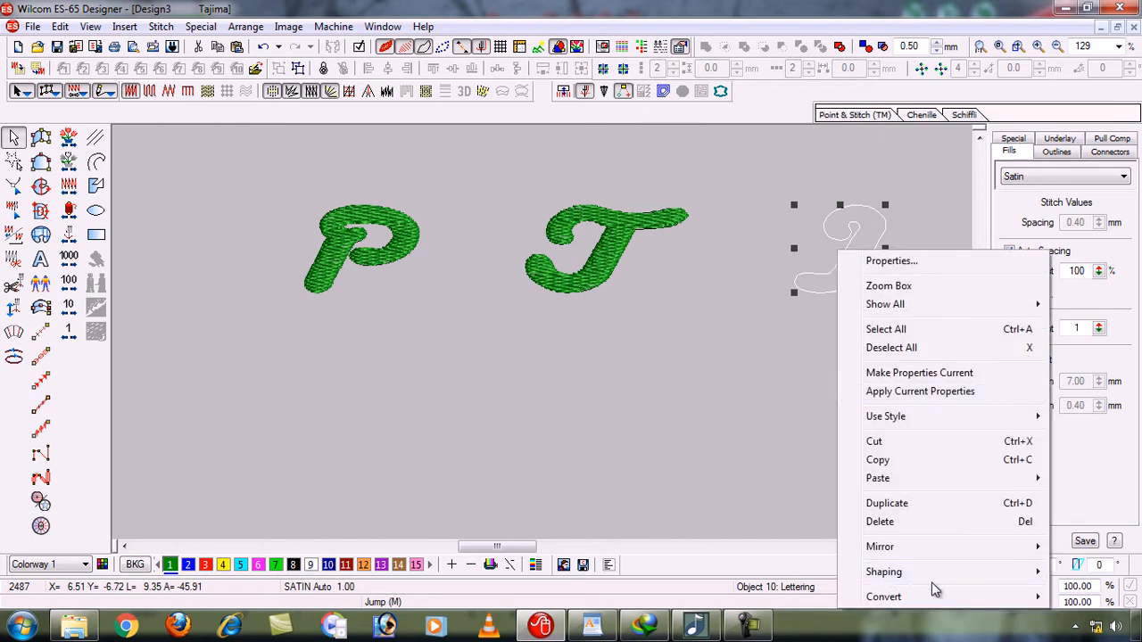
{"action": "mouse_move", "coordinate": [935, 597]}
{"action": "left_click", "coordinate": [1092, 620]}
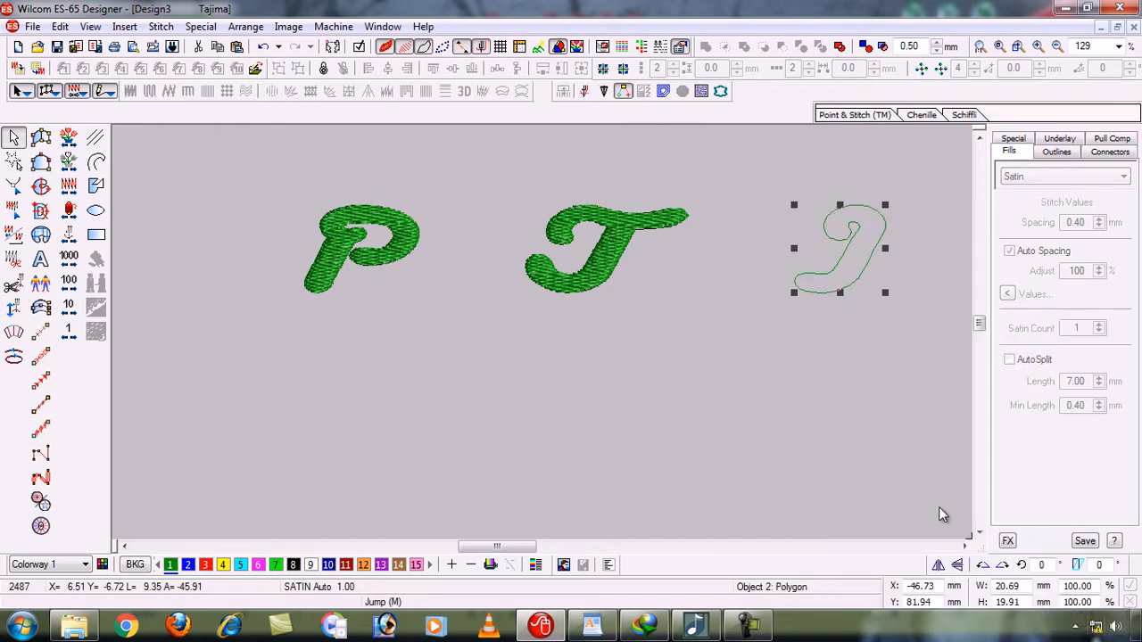
Create a Complex Fill from the letter I's vector outline and set its fill stitch to Tatami
{"action": "left_click", "coordinate": [41, 185]}
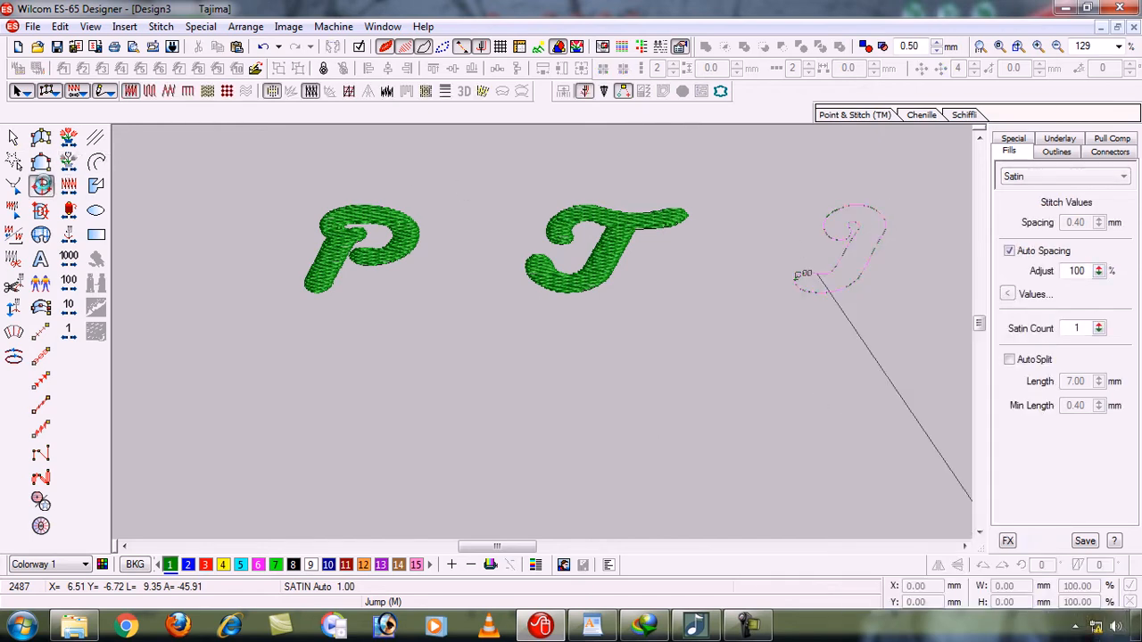
{"action": "key", "text": "Return"}
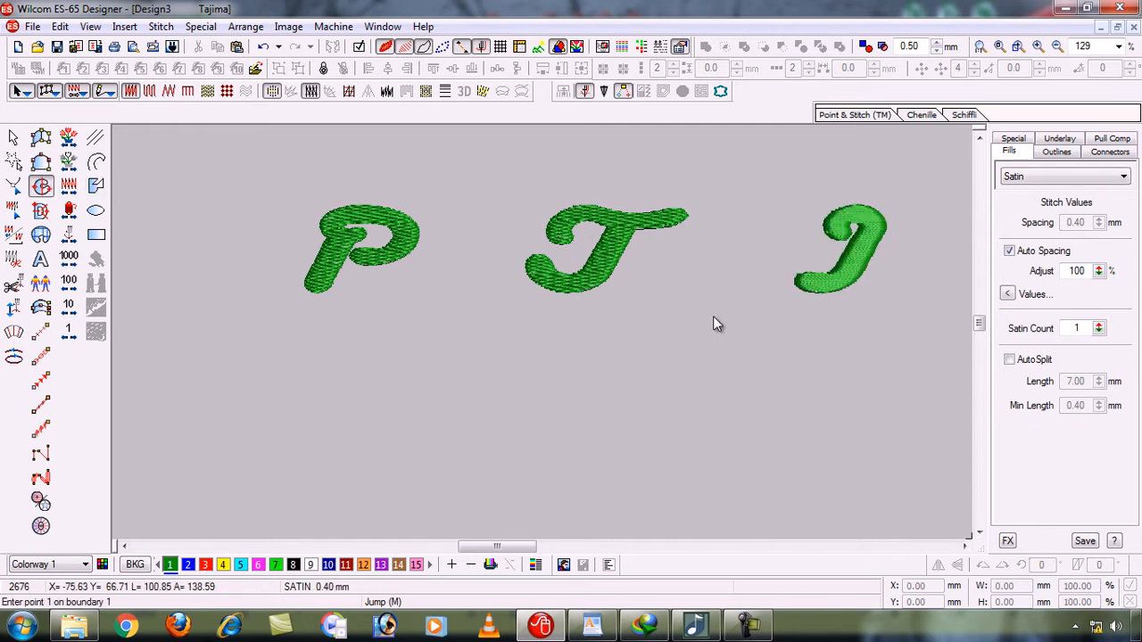
{"action": "left_click", "coordinate": [13, 138]}
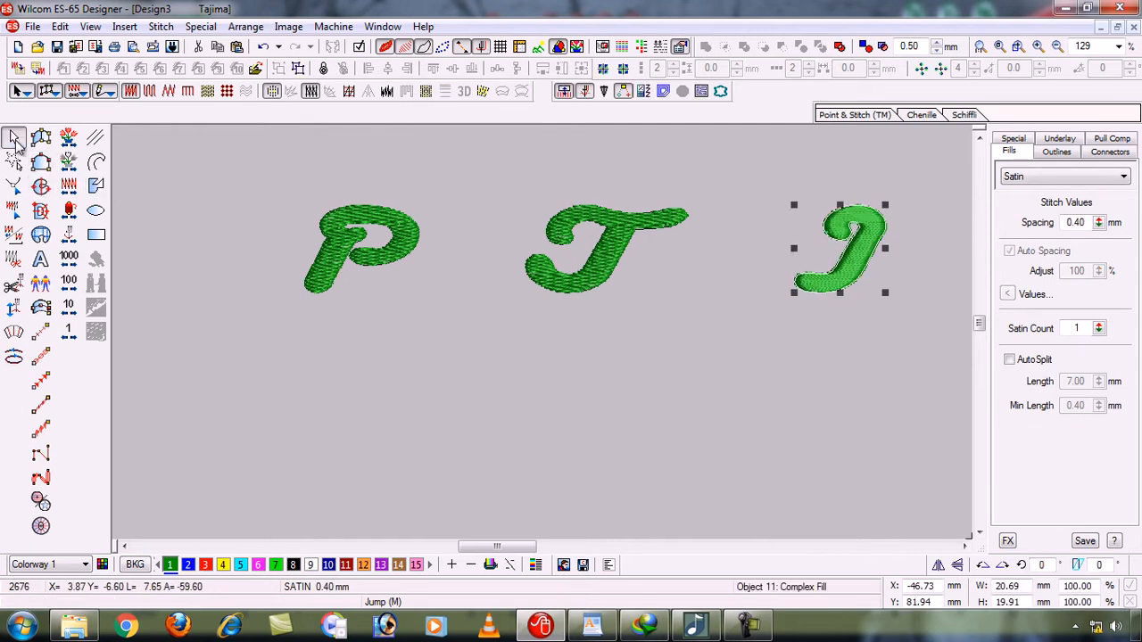
{"action": "left_click", "coordinate": [147, 91]}
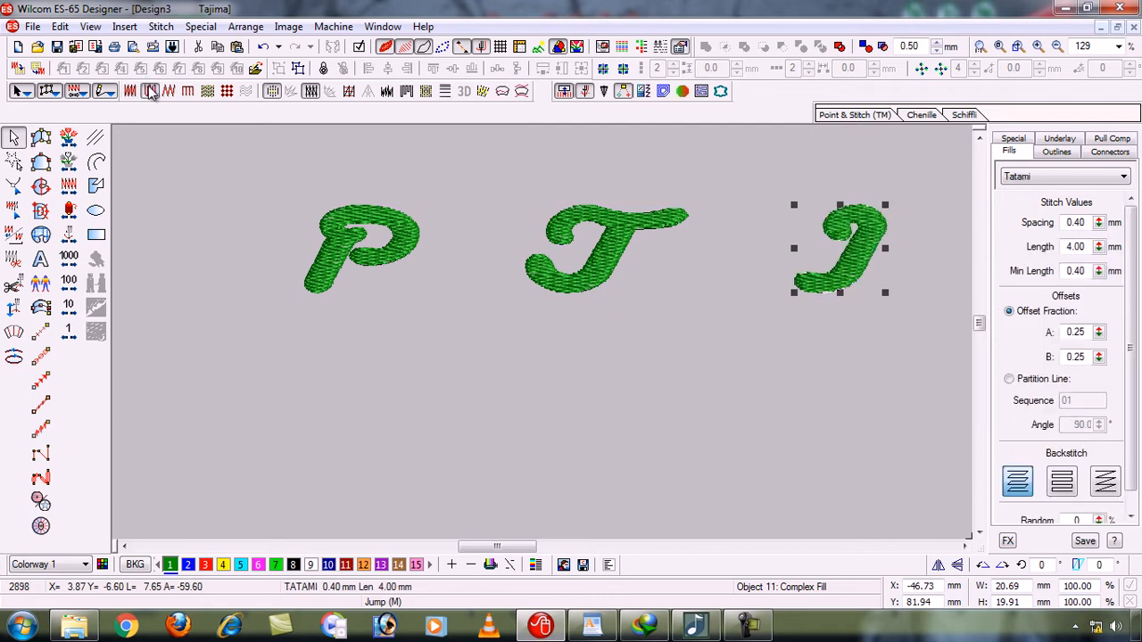
{"action": "left_click", "coordinate": [745, 373]}
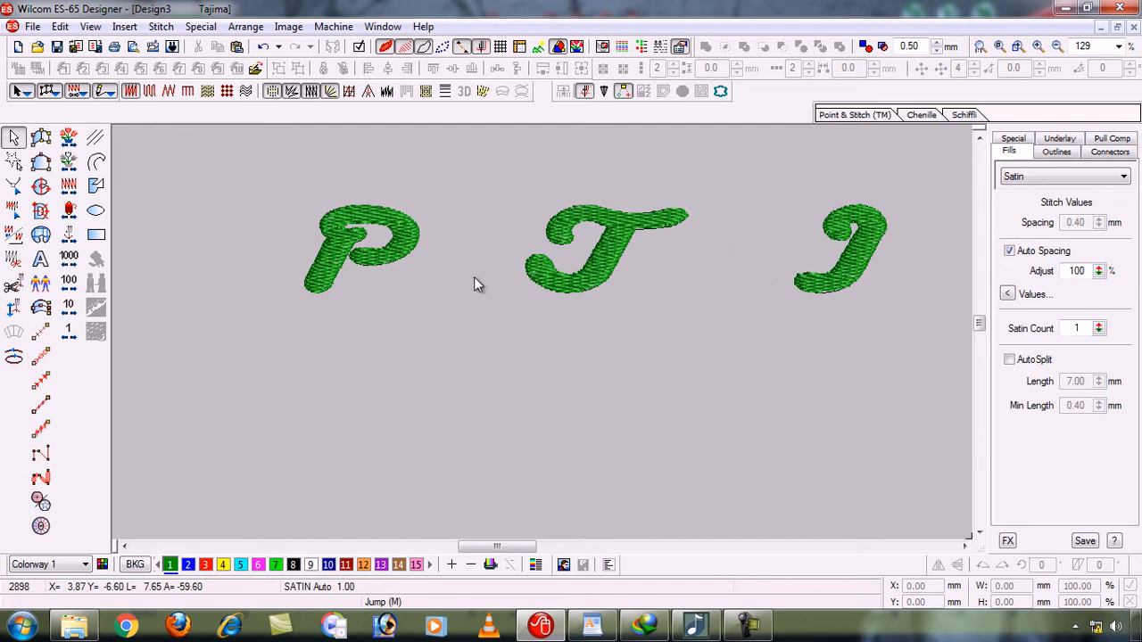
Apply the Florentine Effect to the Tatami fills of the letters P, T and I together
{"action": "key", "text": "b"}
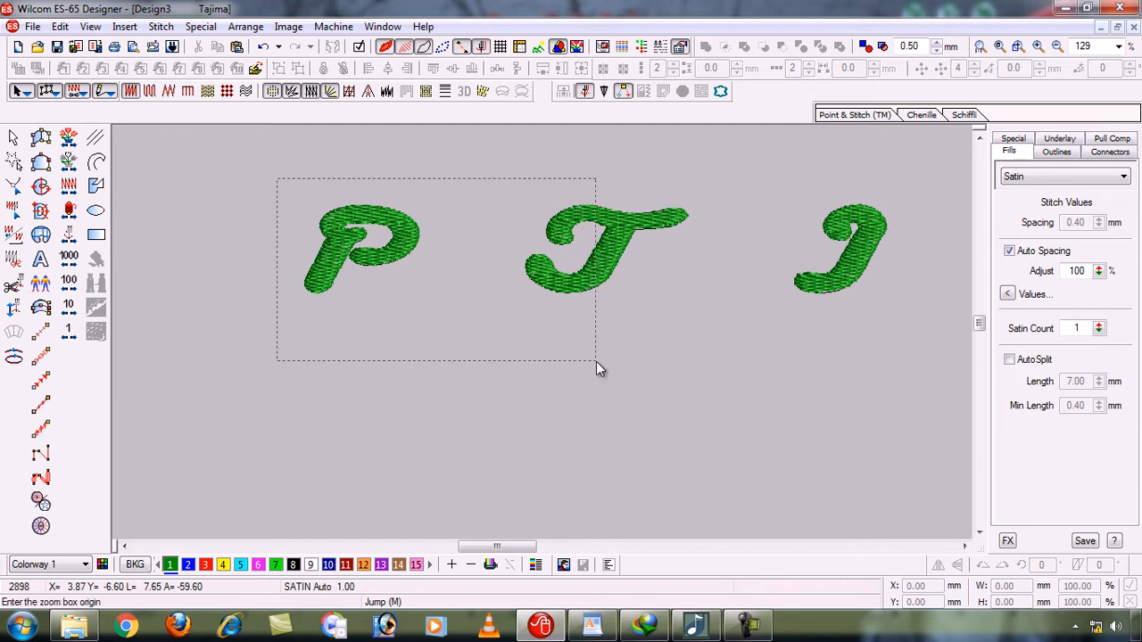
{"action": "left_click_drag", "start_coordinate": [596, 361], "coordinate": [901, 364]}
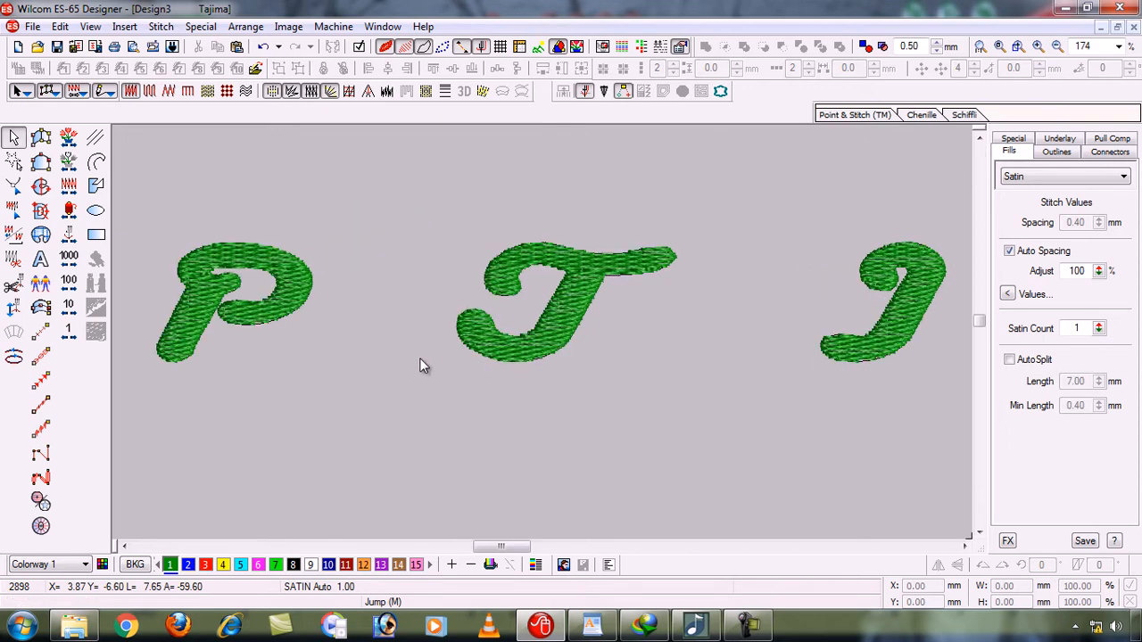
{"action": "left_click", "coordinate": [194, 272]}
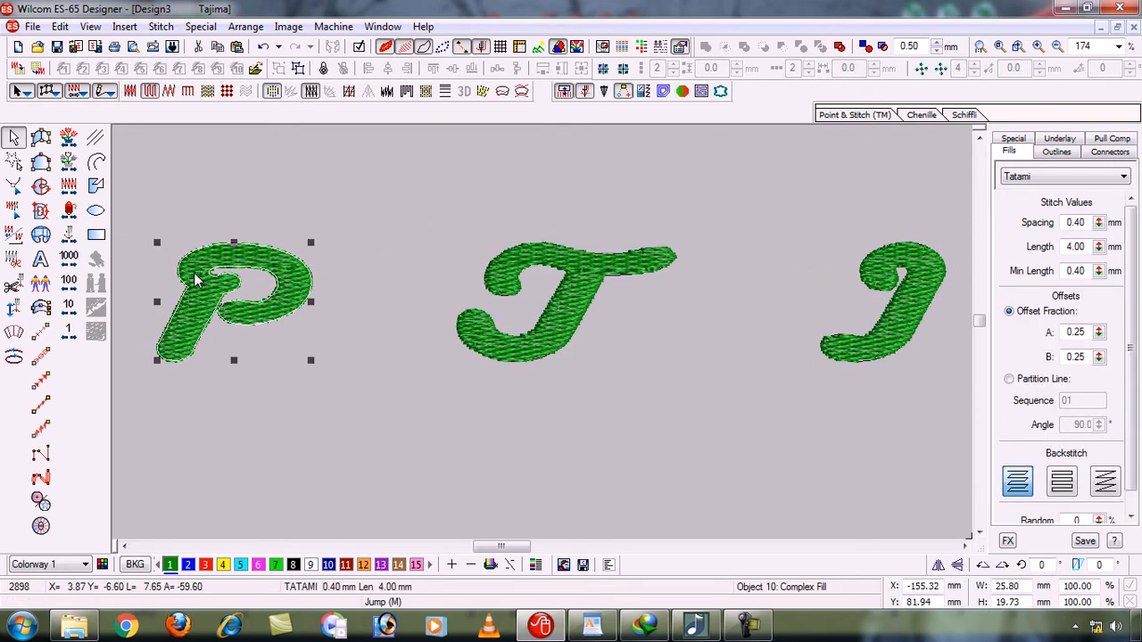
{"action": "left_click", "coordinate": [574, 300], "text": "ctrl"}
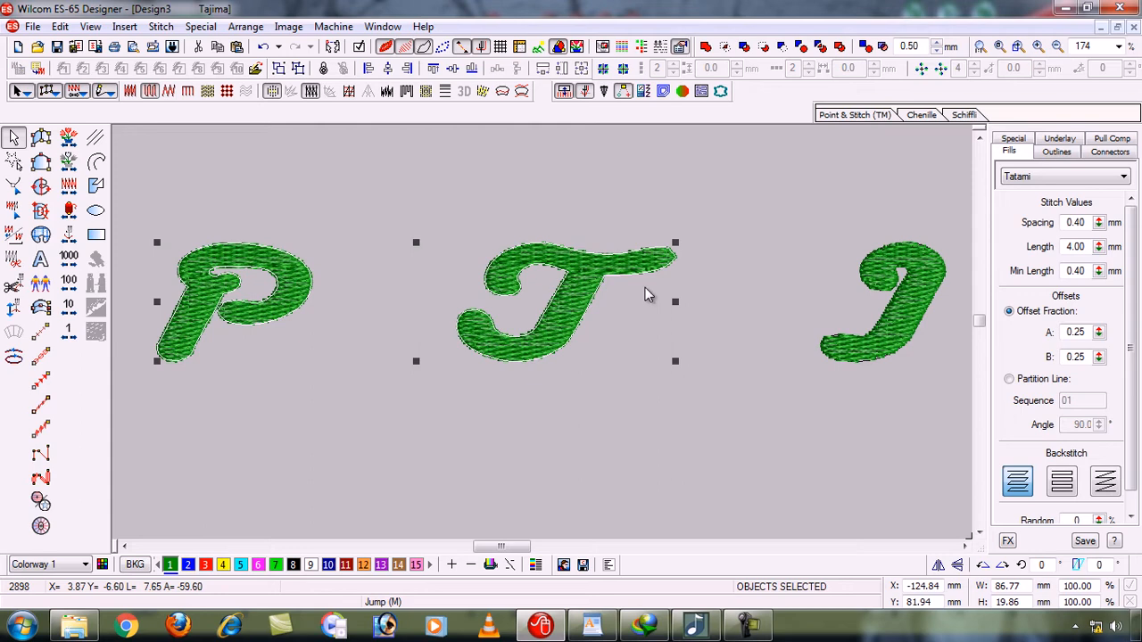
{"action": "left_click", "coordinate": [910, 305], "text": "ctrl"}
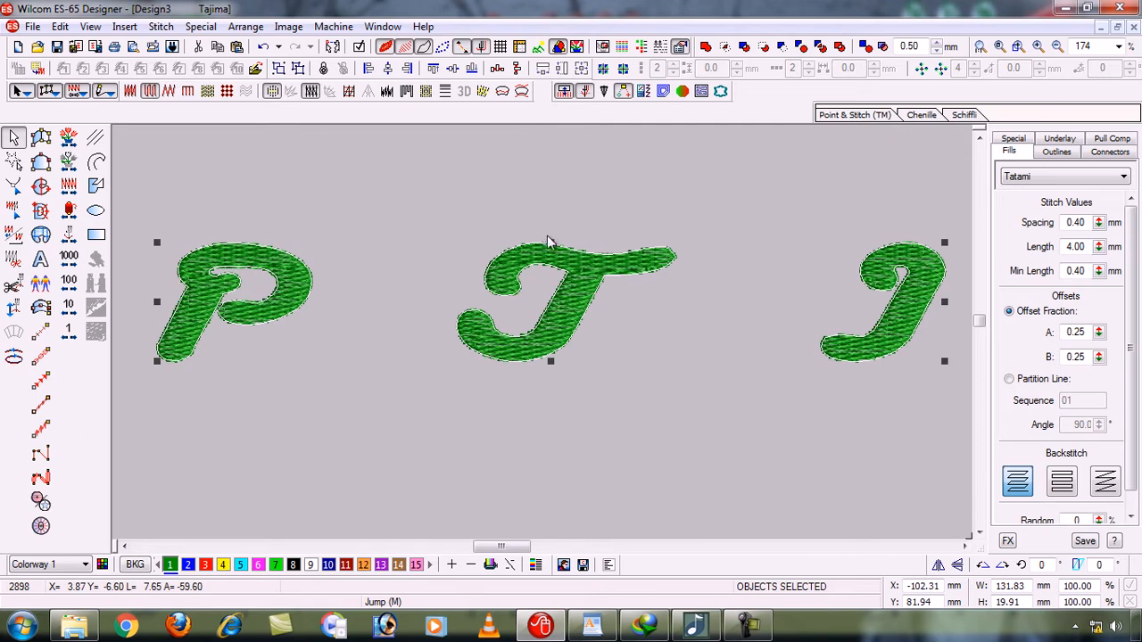
{"action": "left_click", "coordinate": [502, 93]}
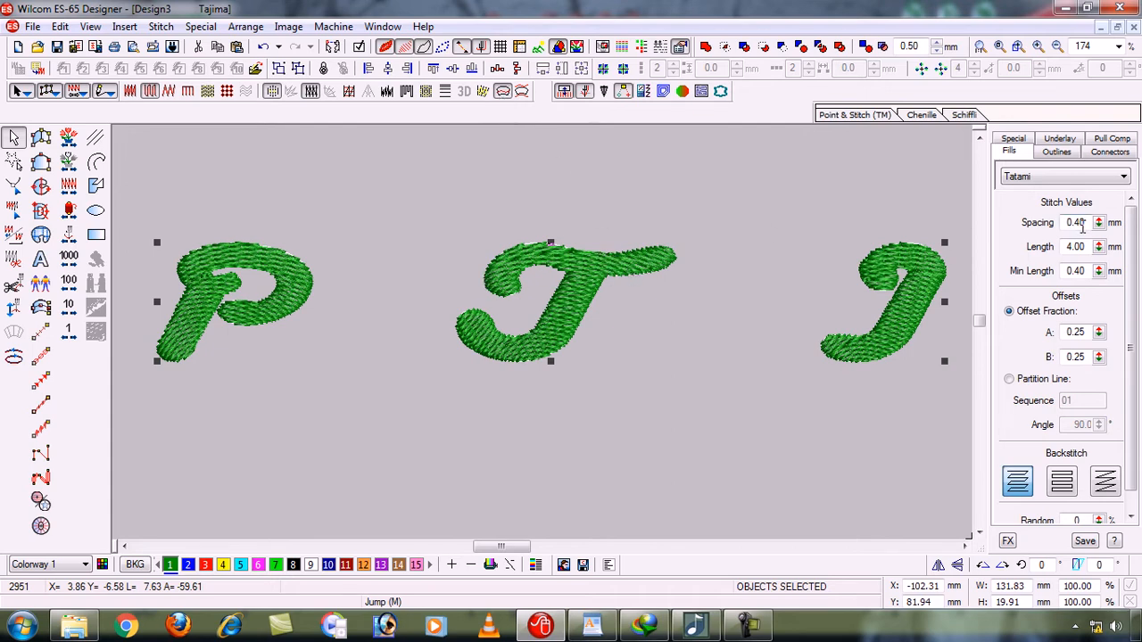
Set the Tatami stitch spacing of the three selected letters to 0.90 mm
{"action": "key", "text": "BackSpace"}
{"action": "type", "text": "9"}
{"action": "key", "text": "Return"}
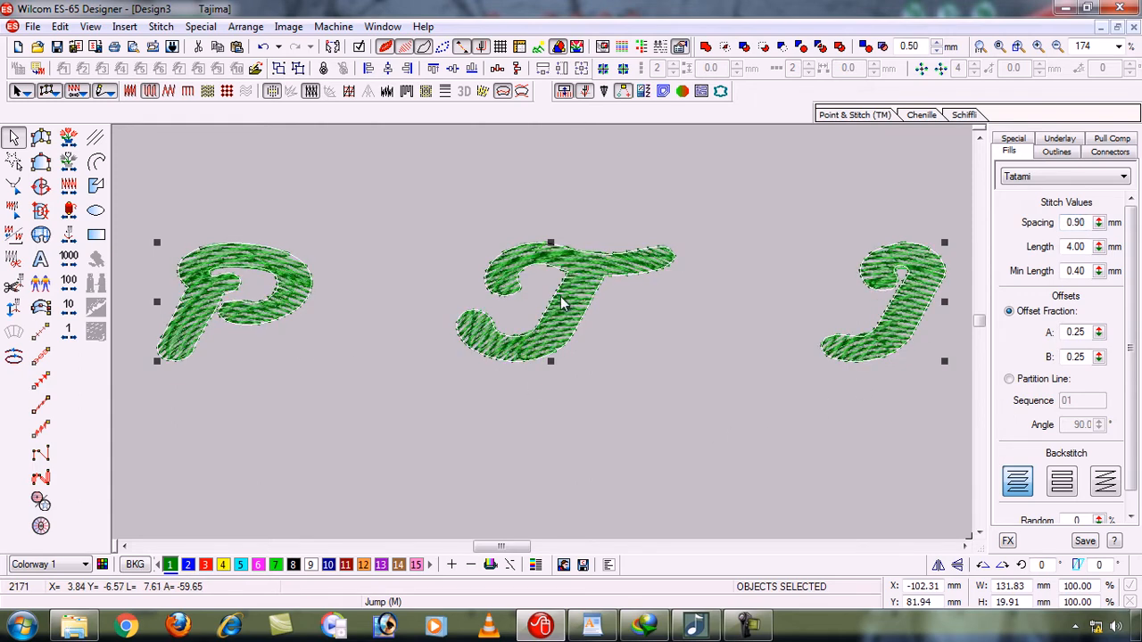
Try the Liquid Effect on the three letters, return them to the Florentine Effect and clear the selection
{"action": "left_click", "coordinate": [523, 92]}
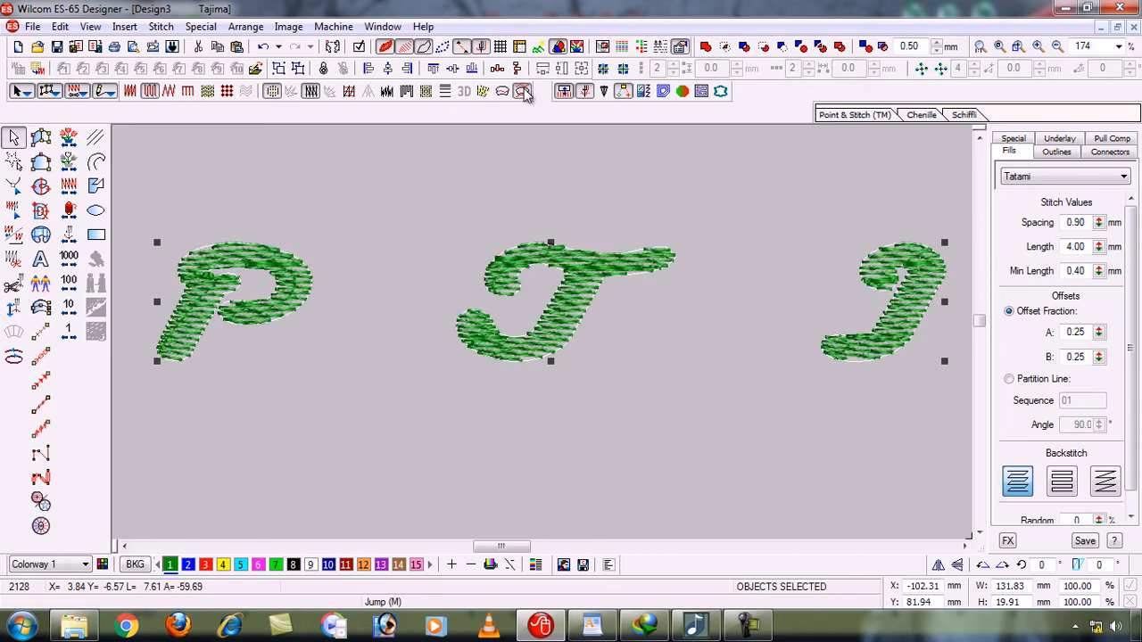
{"action": "left_click", "coordinate": [502, 91]}
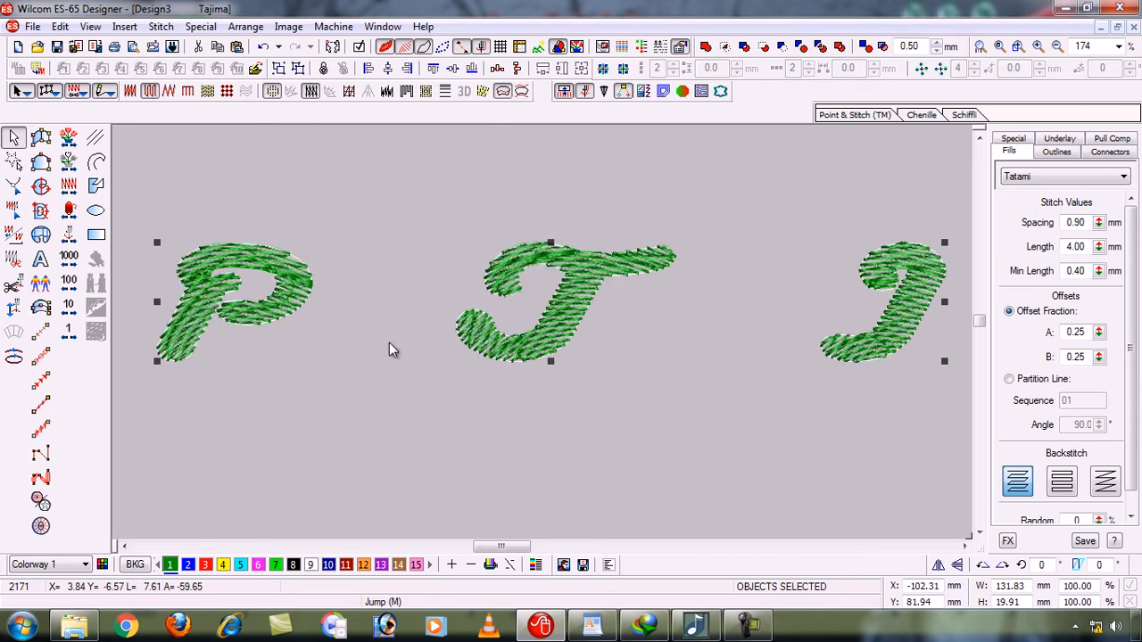
{"action": "key", "text": "v"}
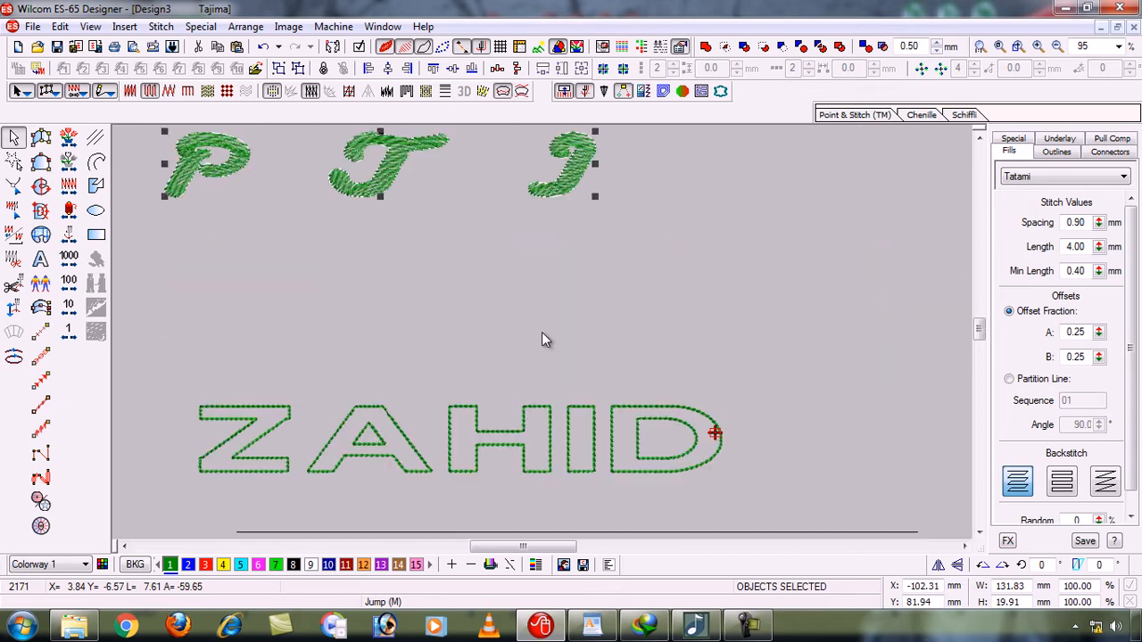
{"action": "key", "text": "Escape"}
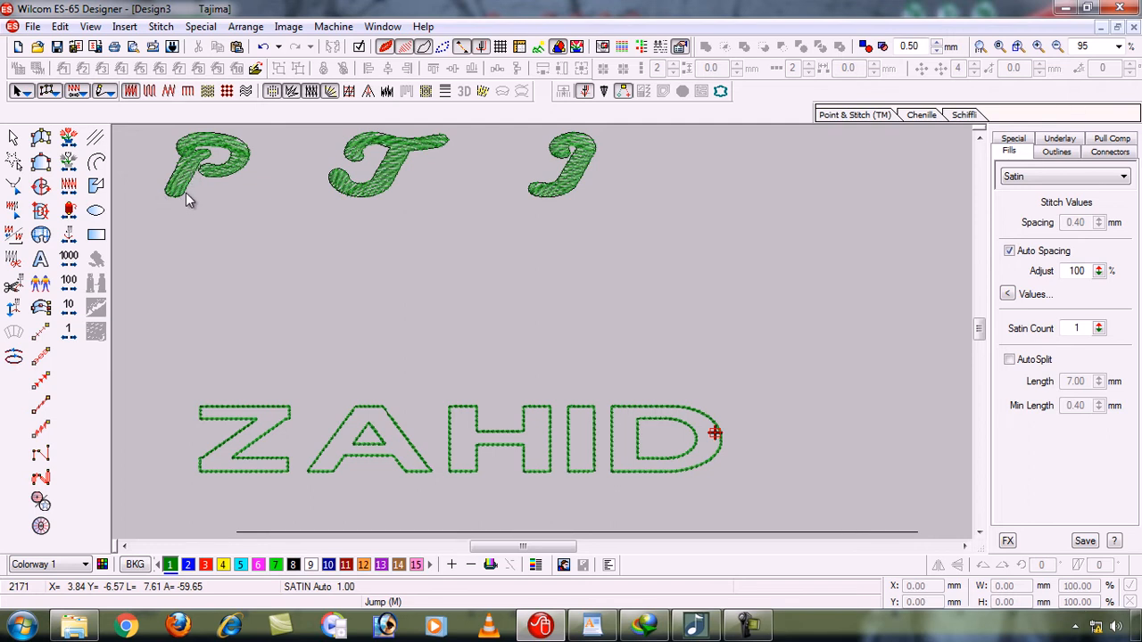
Examine the letter P's fill up close and the letters' bare outlines with stitches hidden, and restore the stitch display
{"action": "key", "text": "b"}
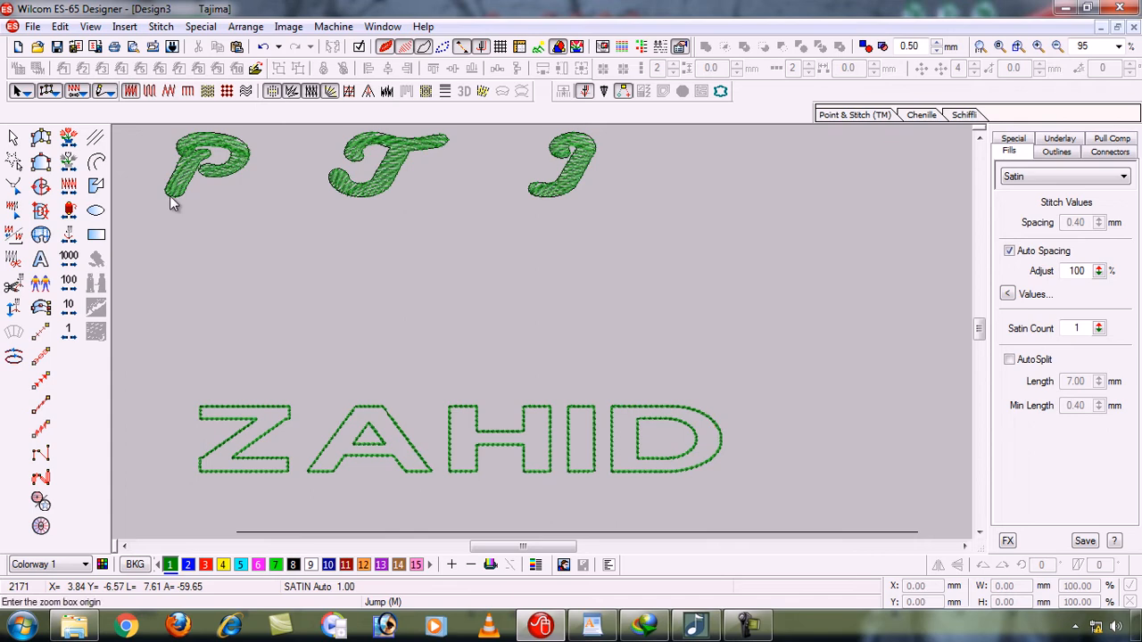
{"action": "left_click", "coordinate": [275, 207]}
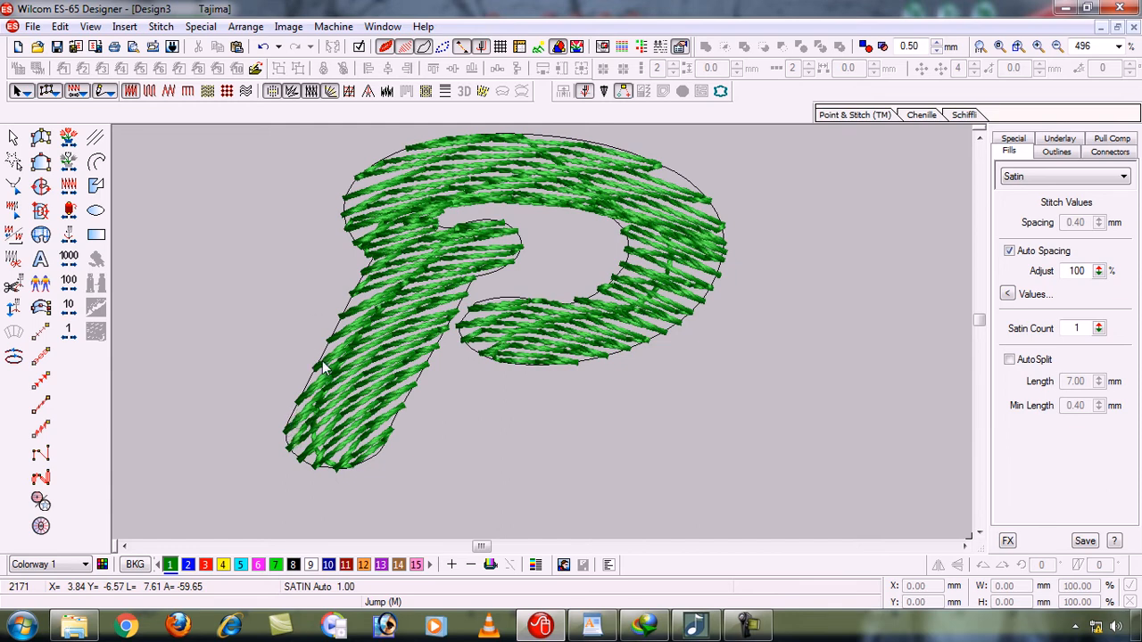
{"action": "left_click", "coordinate": [384, 47]}
{"action": "left_click", "coordinate": [405, 47]}
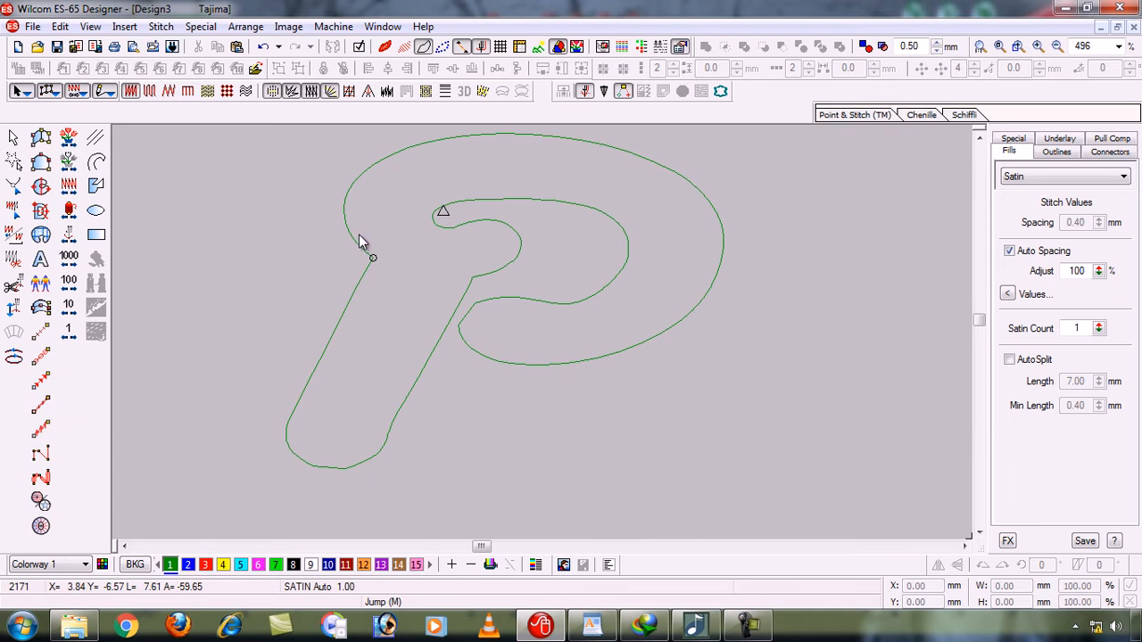
{"action": "key", "text": "shift+z"}
{"action": "key", "text": "shift+z"}
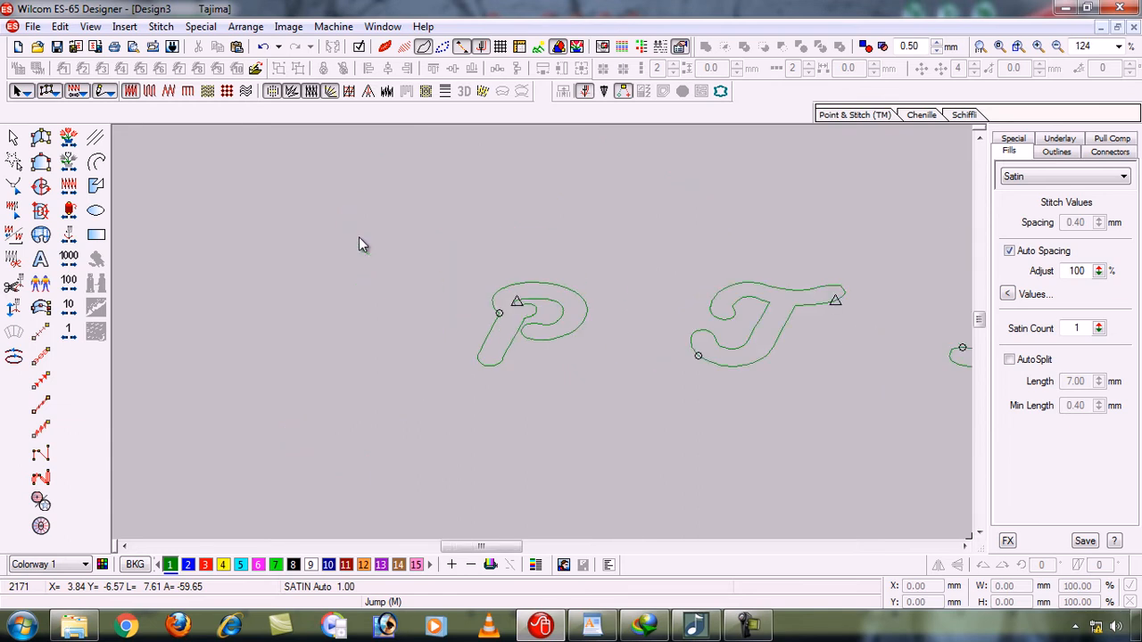
{"action": "key", "text": "0"}
{"action": "key", "text": "t"}
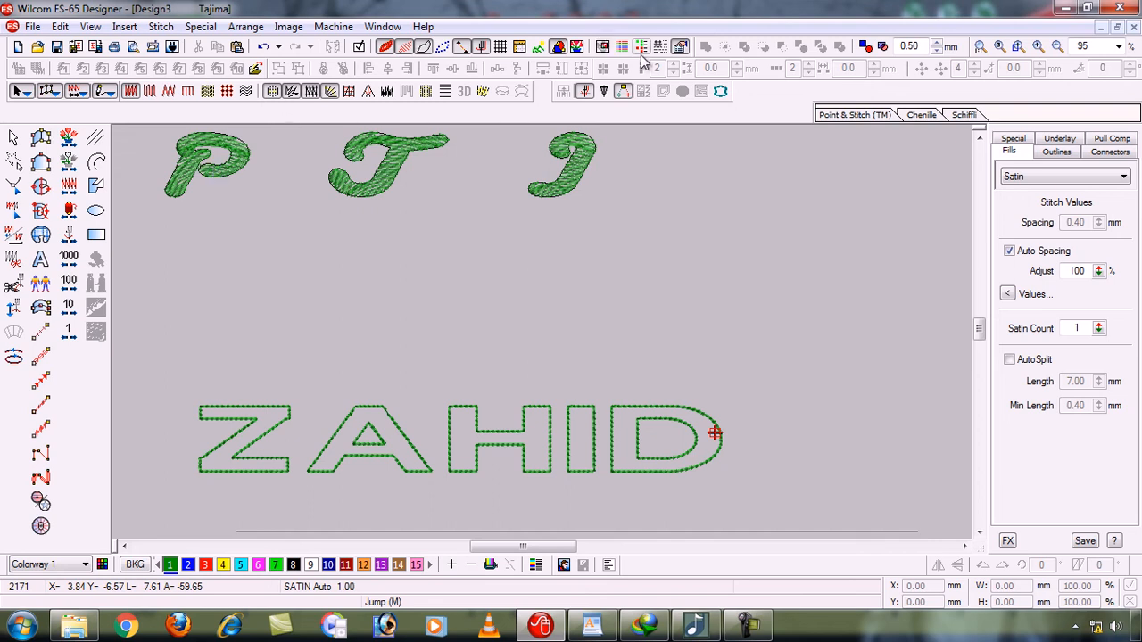
Switch to the course outline in WordPad and highlight the topics 22 Designing and 23 Traveling Tools in turn
{"action": "left_click", "coordinate": [1075, 8]}
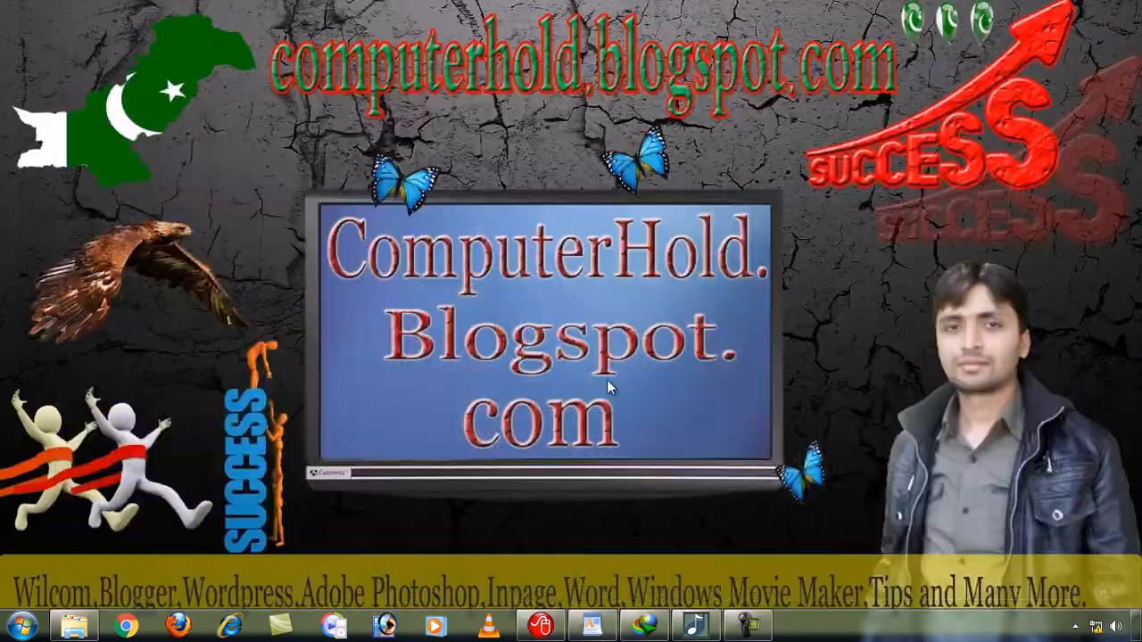
{"action": "left_click", "coordinate": [595, 627]}
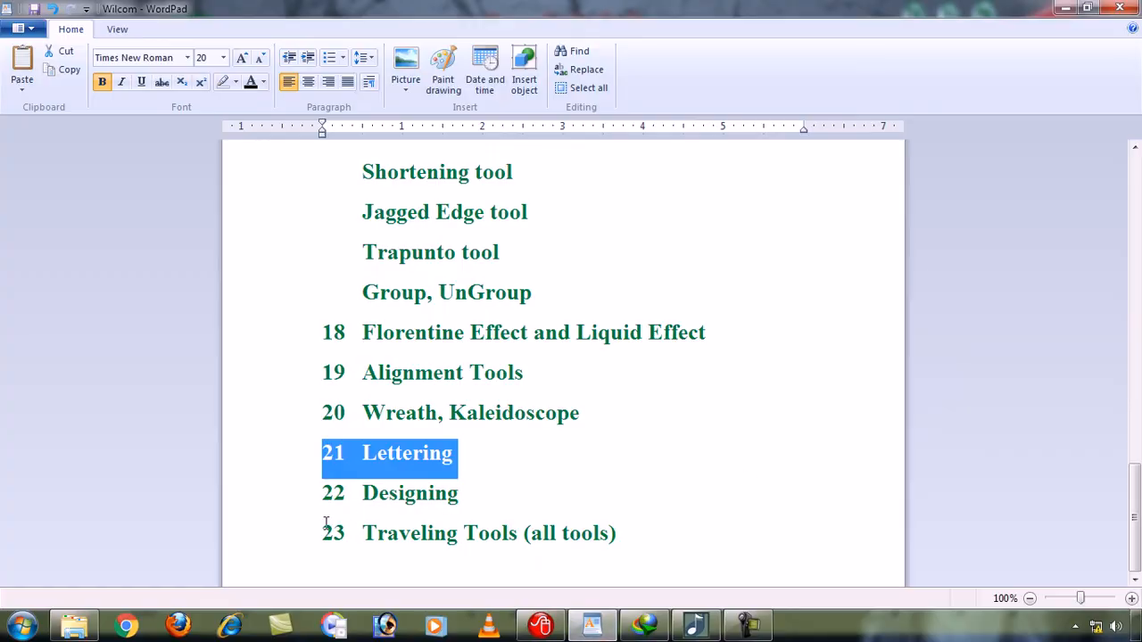
{"action": "left_click", "coordinate": [548, 447]}
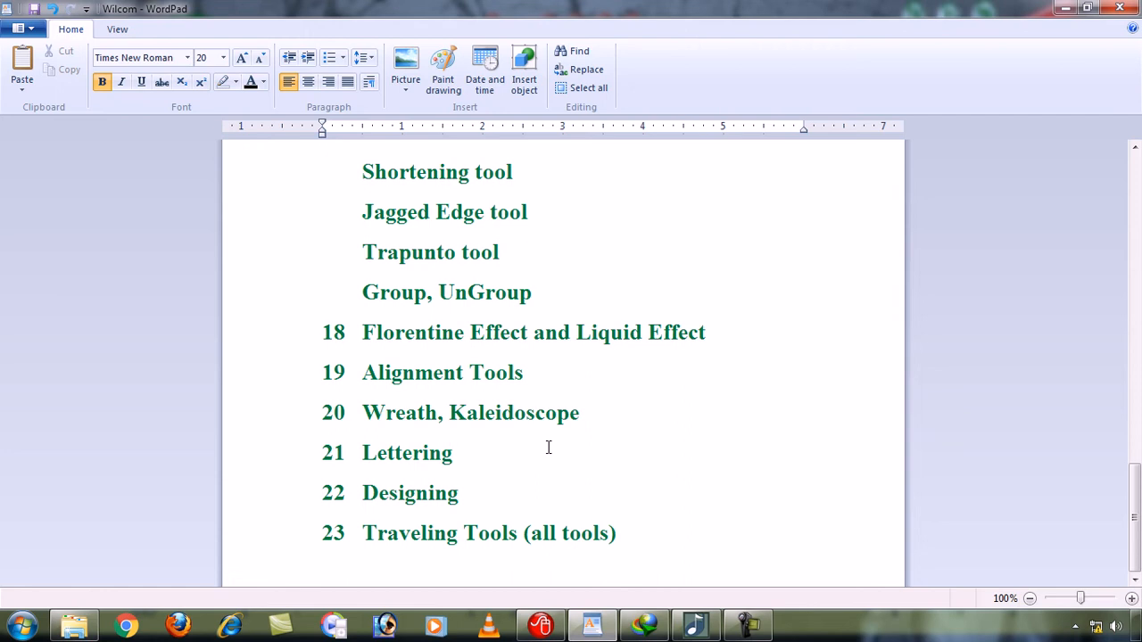
{"action": "left_click", "coordinate": [271, 501]}
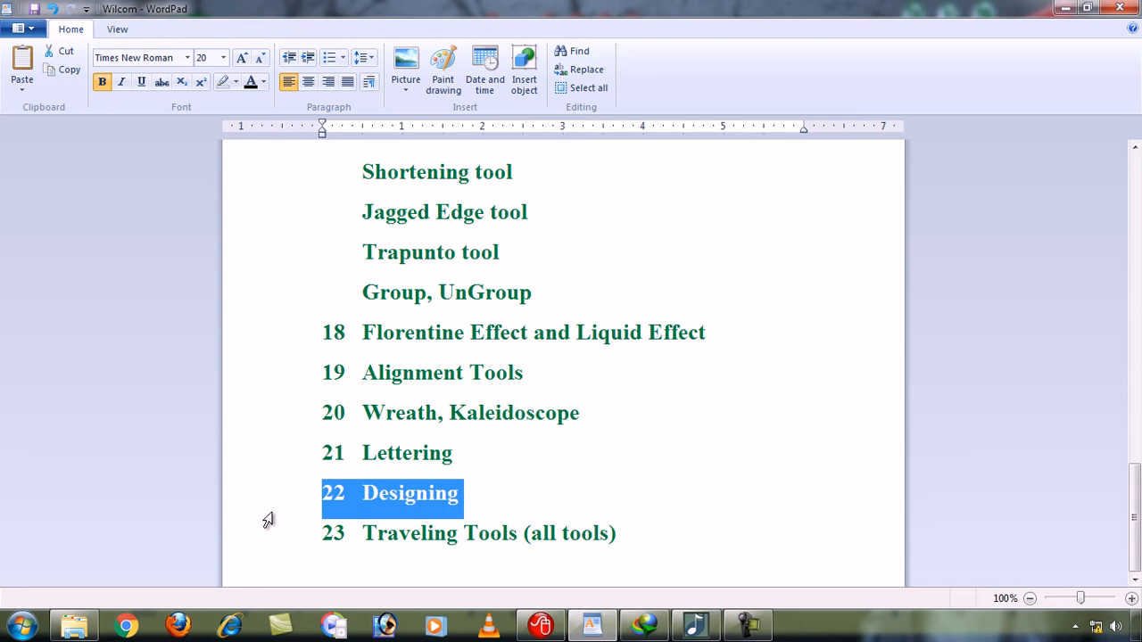
{"action": "left_click", "coordinate": [262, 541]}
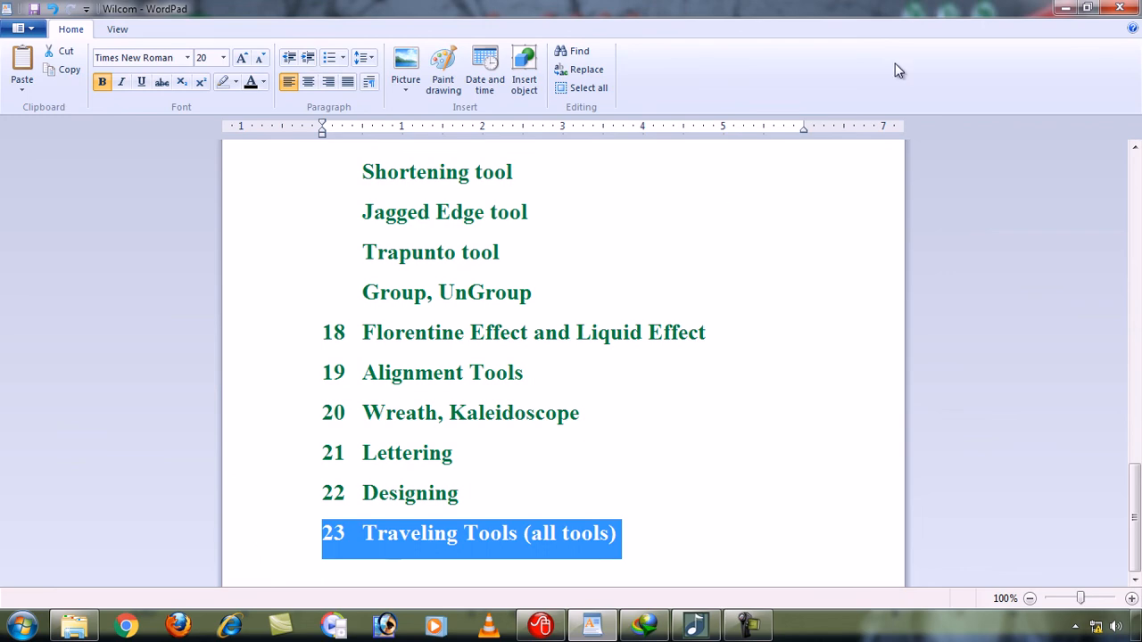